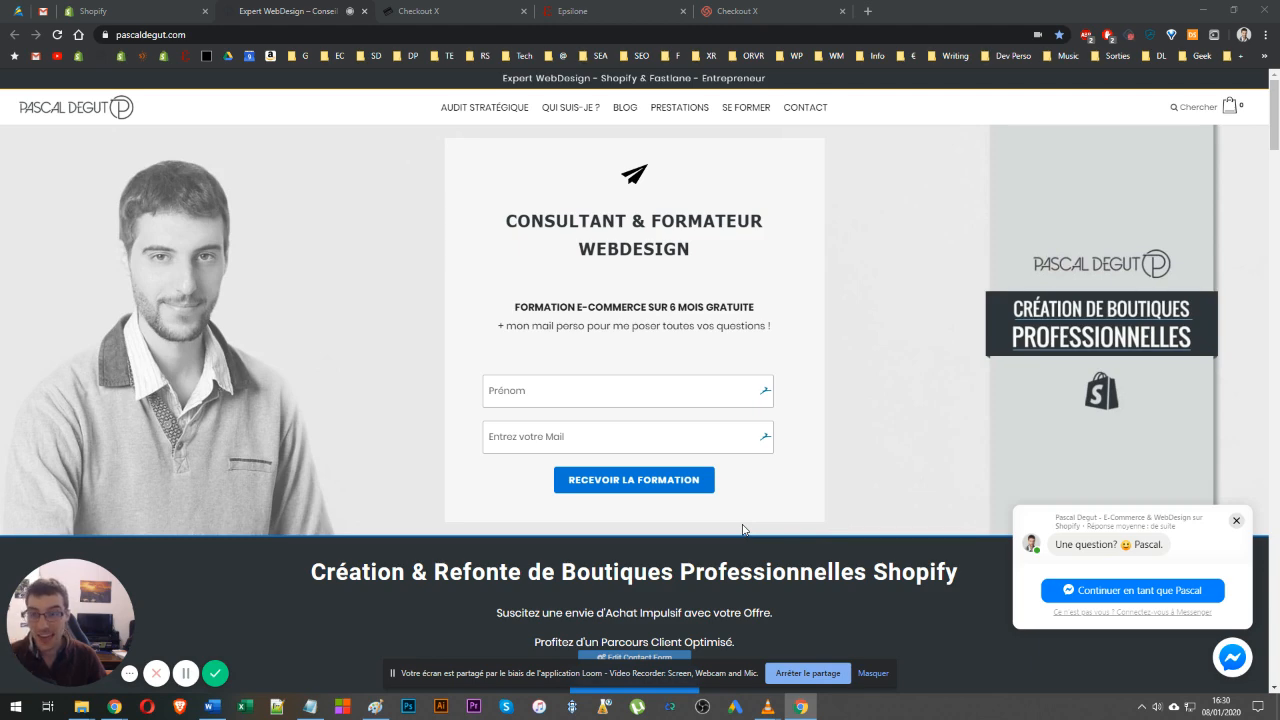
Step: Open the Epsilone checkout preview and examine its trust badges and the marketing and legal notice beneath them
left_click(577, 9)
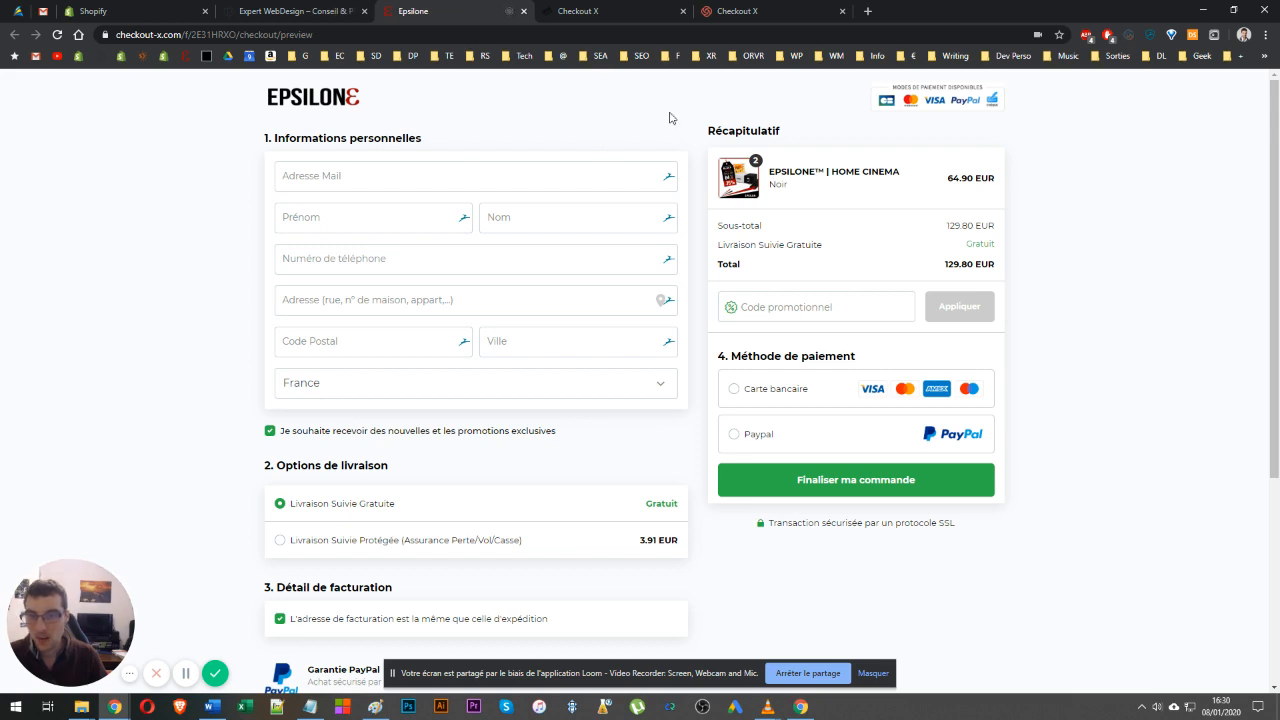
left_click_drag(797, 82, 773, 105)
left_click(776, 105)
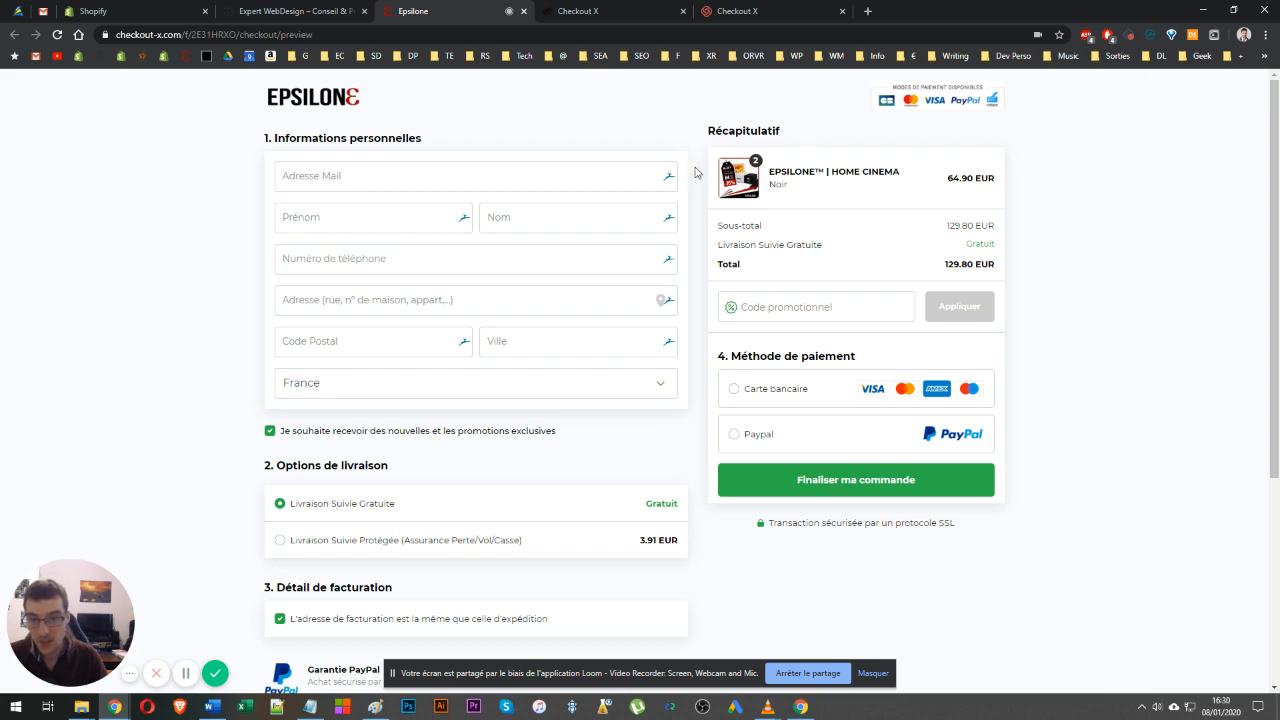
scroll(470, 185, "down", 3)
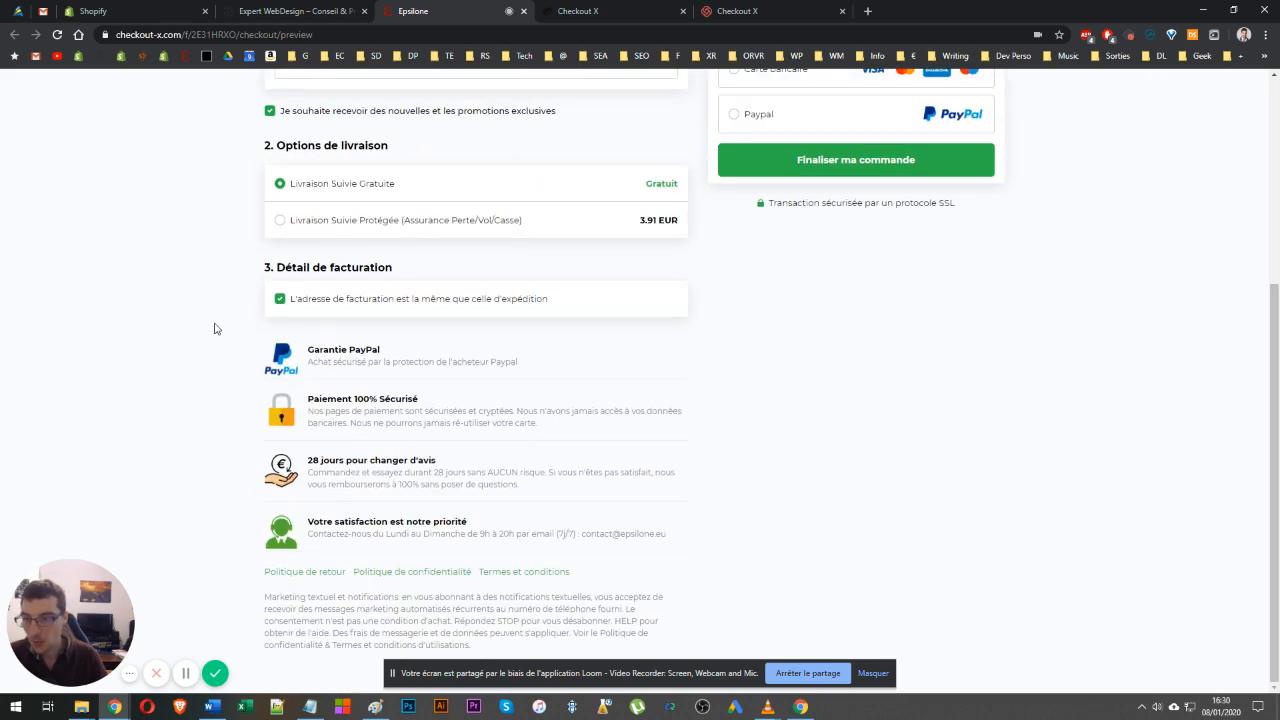
left_click_drag(214, 329, 491, 457)
left_click_drag(763, 537, 98, 388)
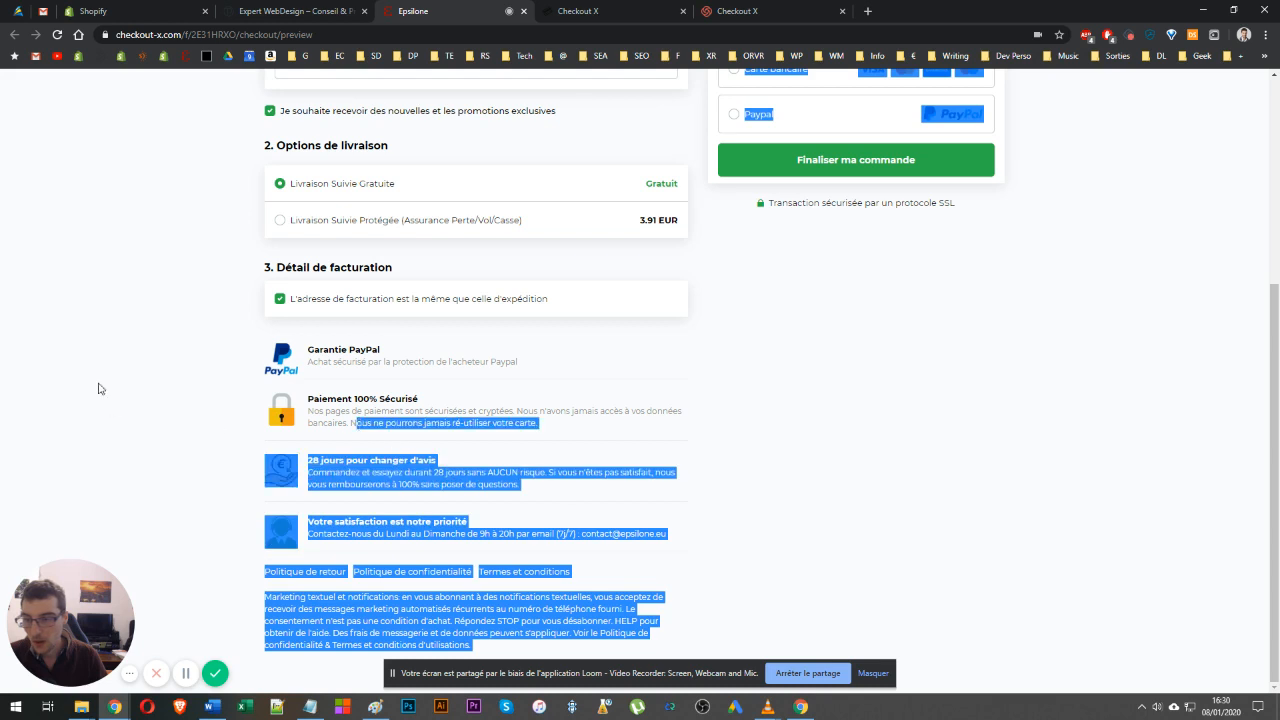
left_click(179, 344)
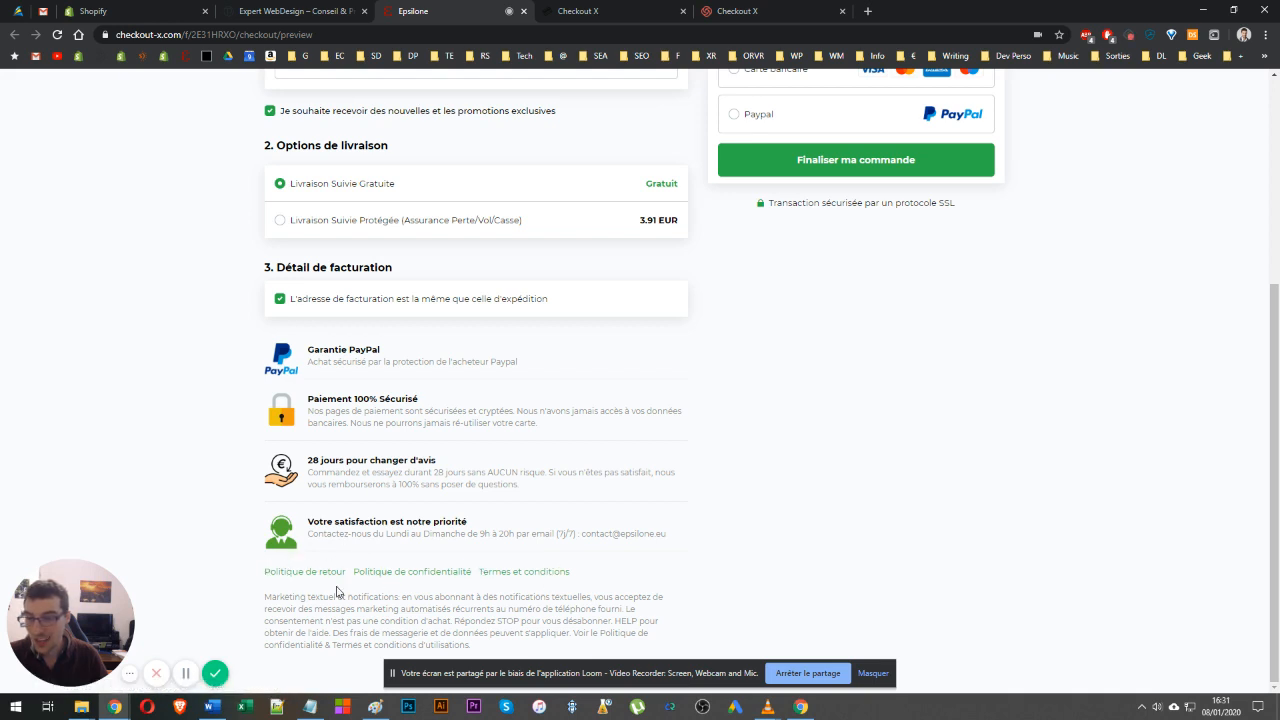
left_click_drag(502, 653, 264, 600)
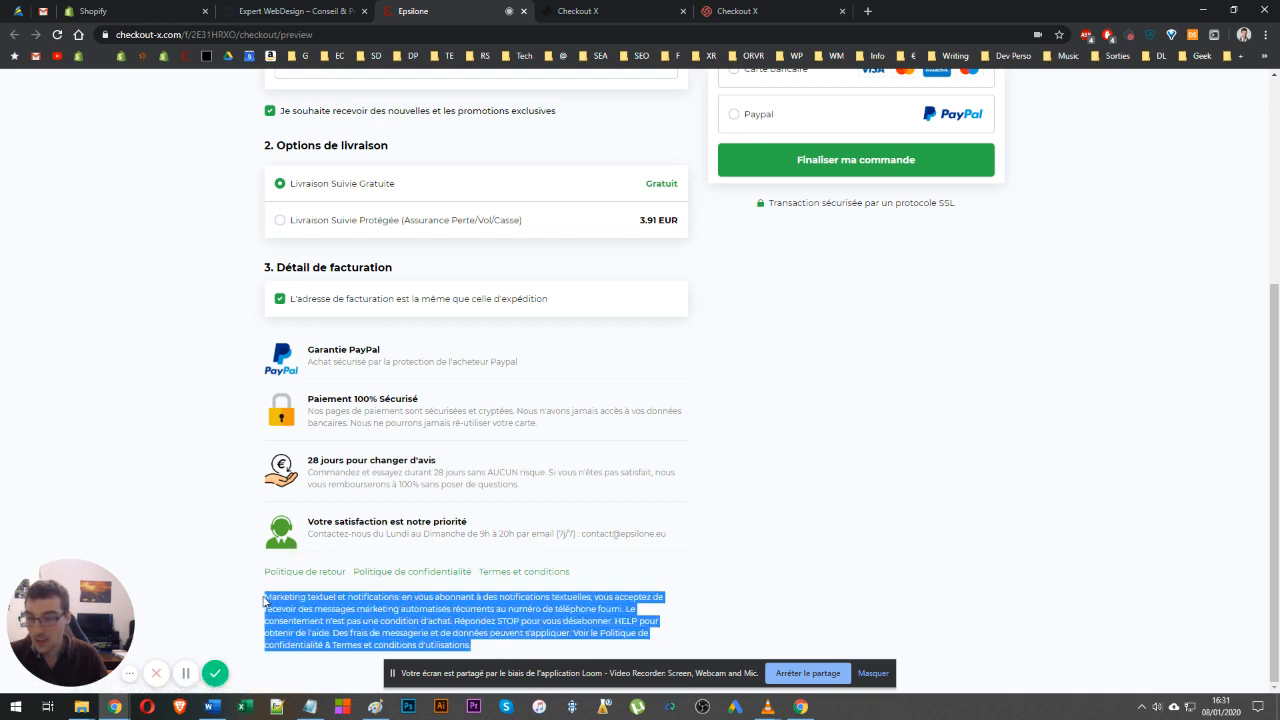
left_click(203, 571)
Step: Review the personal information, delivery options, billing and payment sections of the checkout preview
scroll(246, 605, "up", 4)
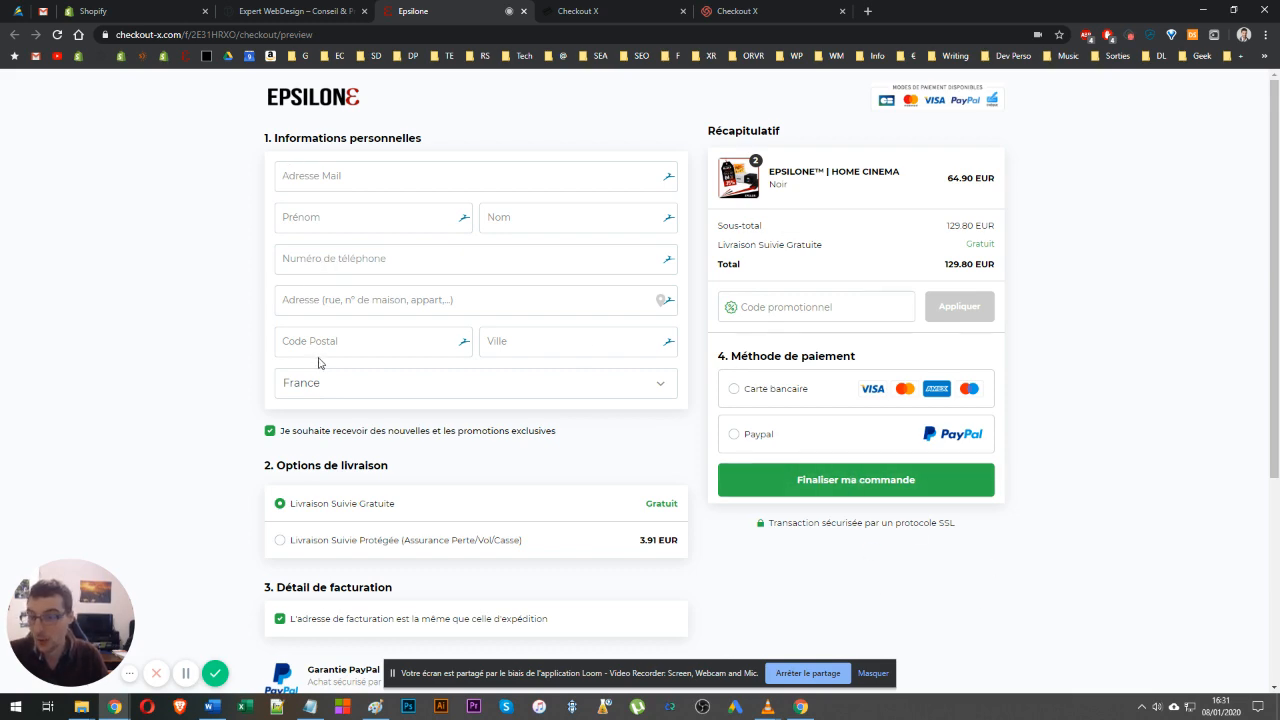
scroll(320, 363, "down", 3)
scroll(267, 583, "up", 3)
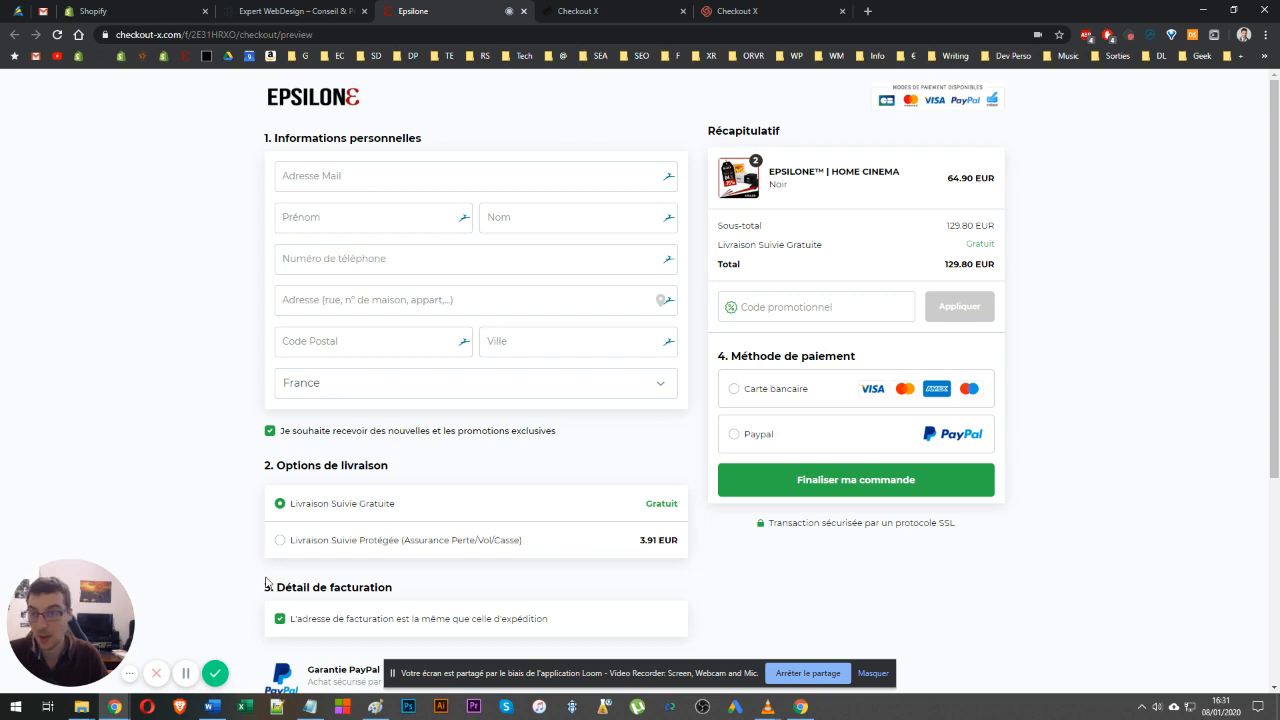
scroll(263, 417, "down", 3)
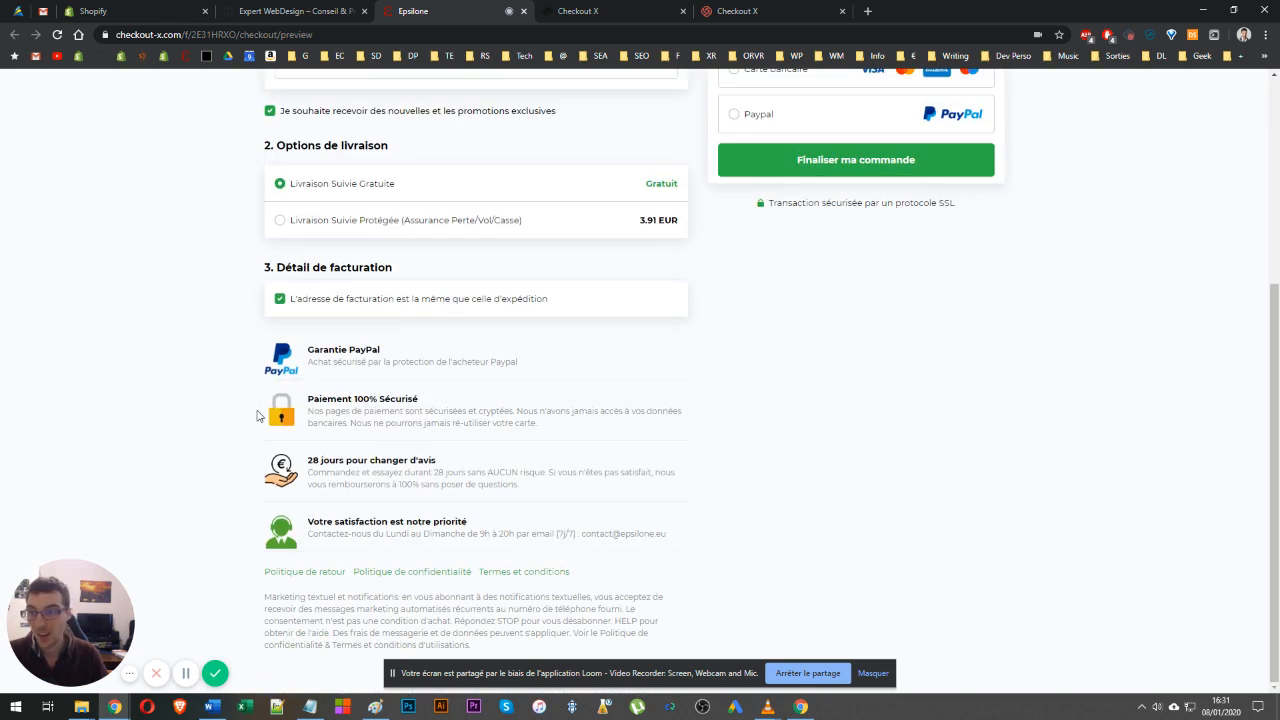
scroll(257, 415, "up", 3)
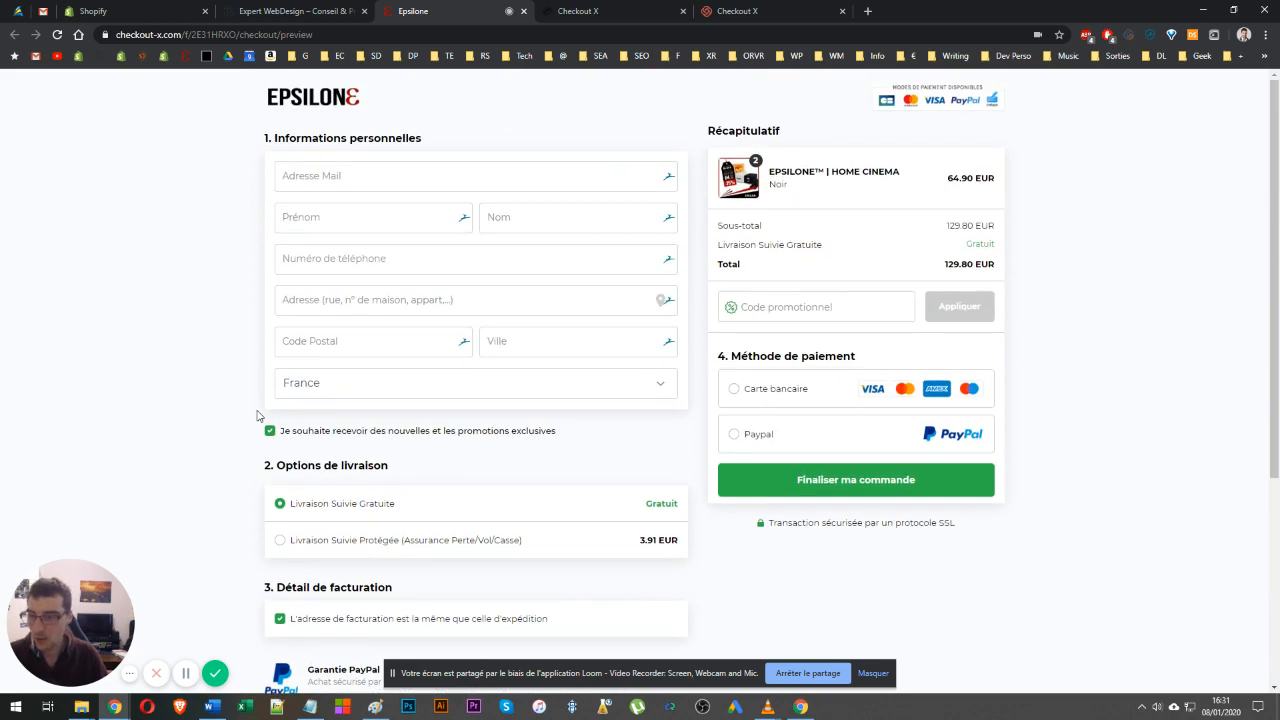
scroll(260, 415, "down", 1)
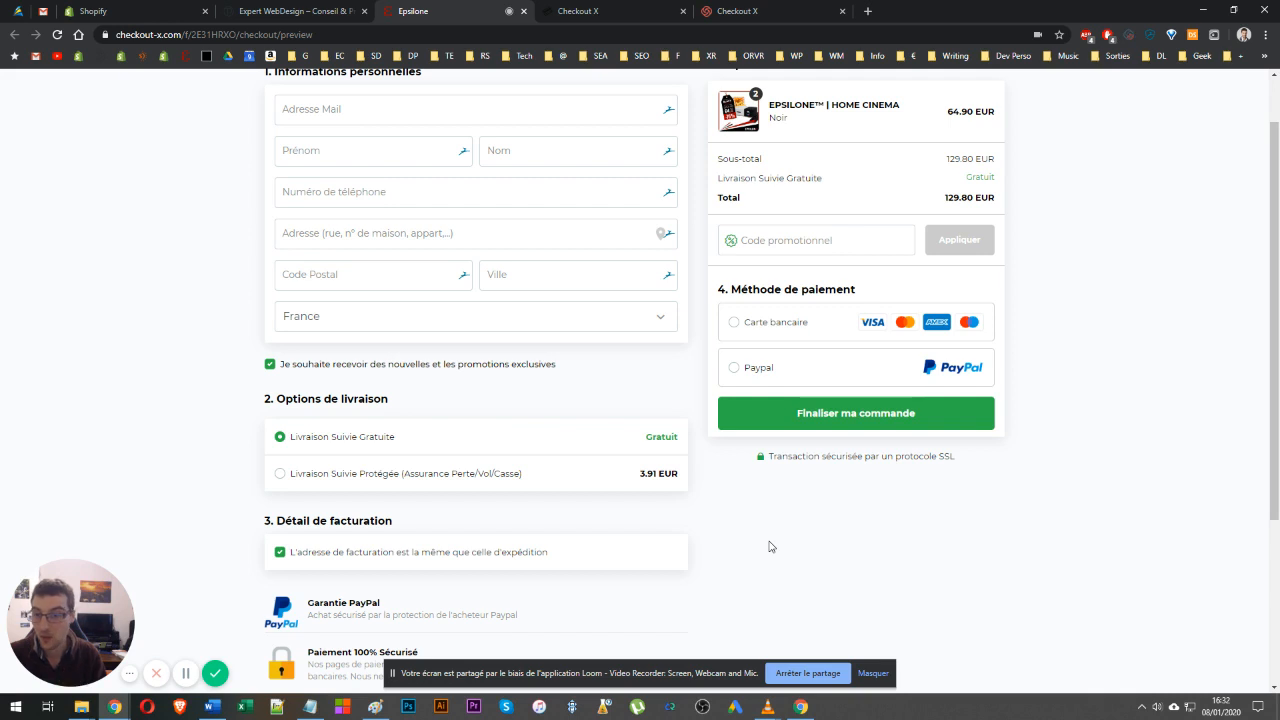
scroll(400, 467, "down", 1)
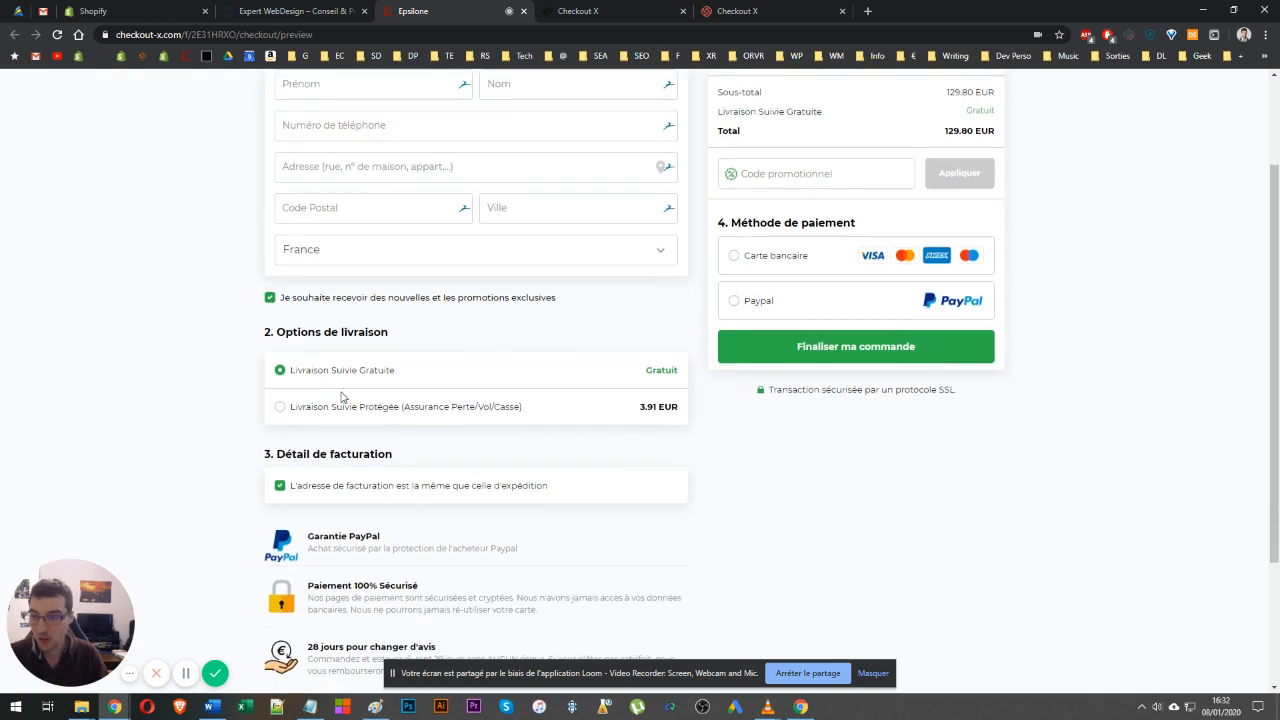
scroll(208, 269, "up", 2)
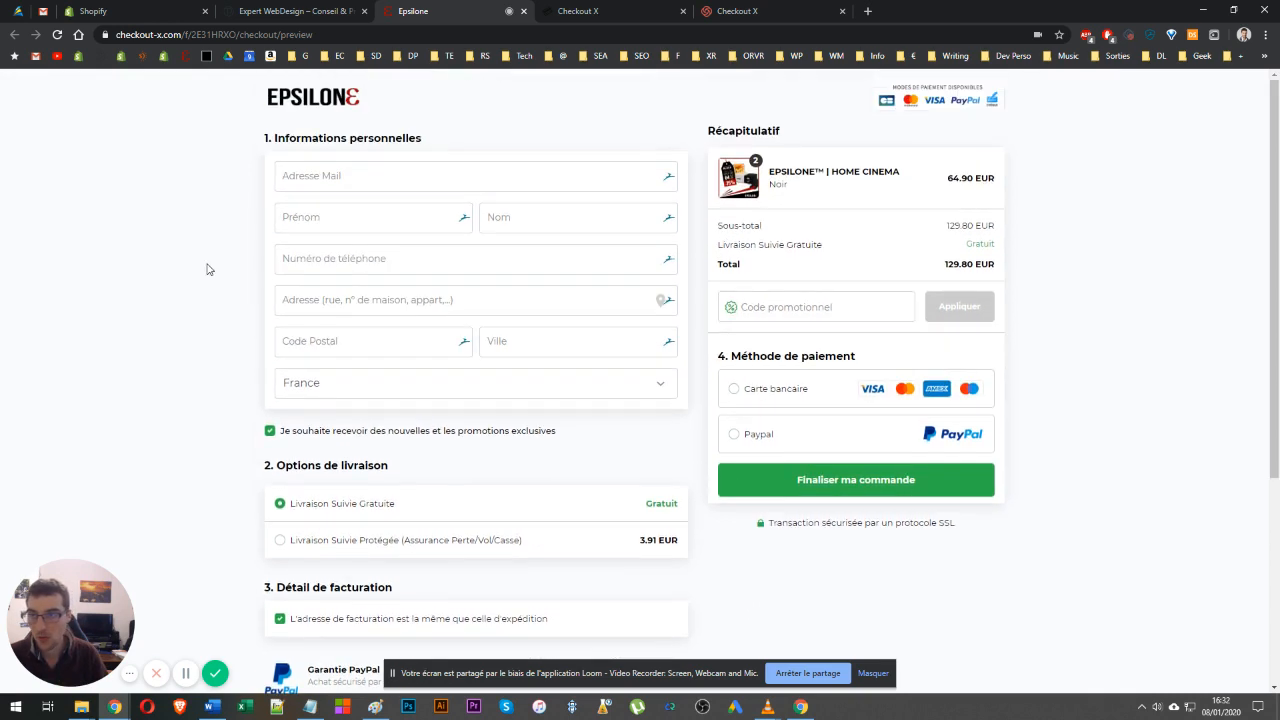
Step: Open the Shipping Rates configuration in Checkout X and compare the free and protected tracked rates with the checkout preview
left_click(578, 11)
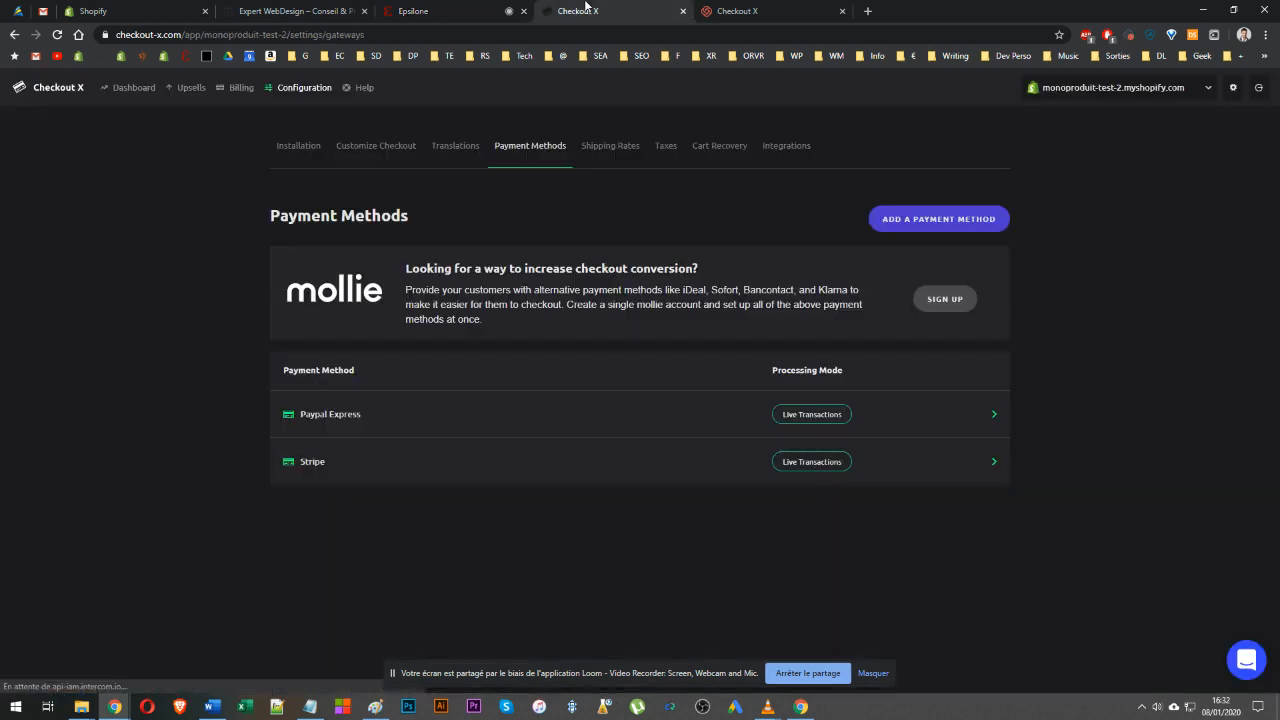
left_click(618, 145)
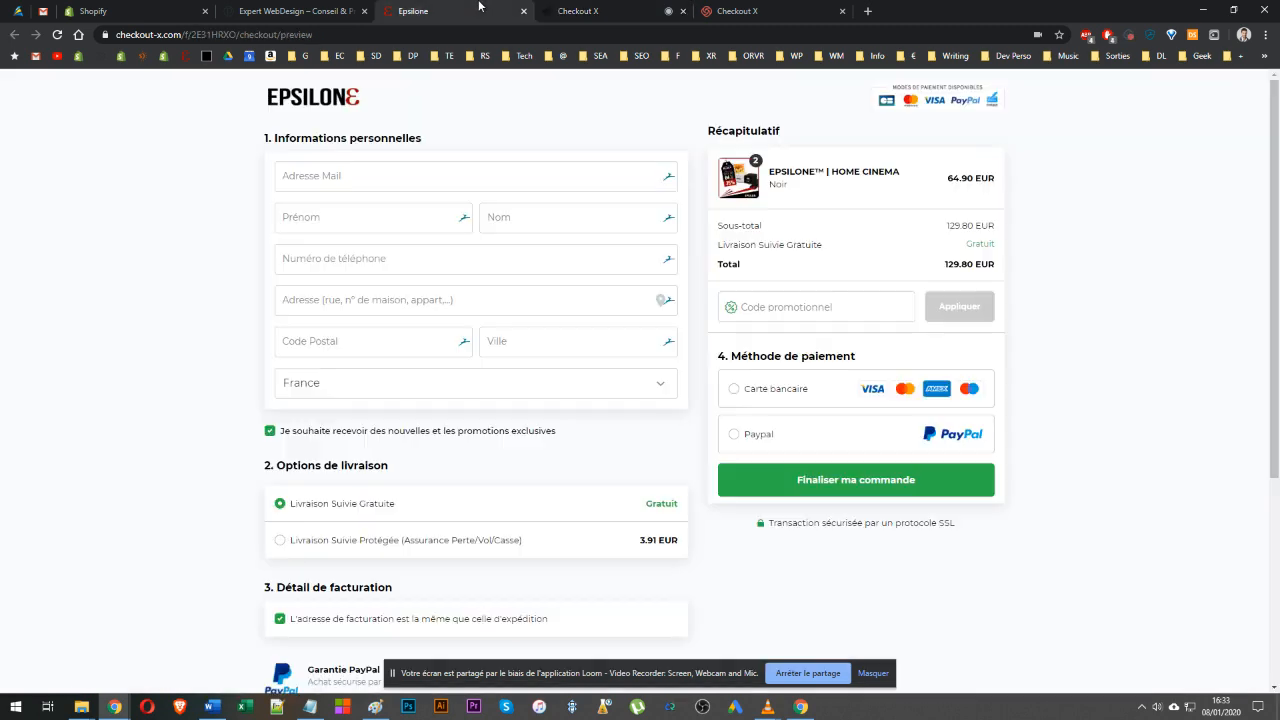
left_click(479, 10)
left_click(560, 10)
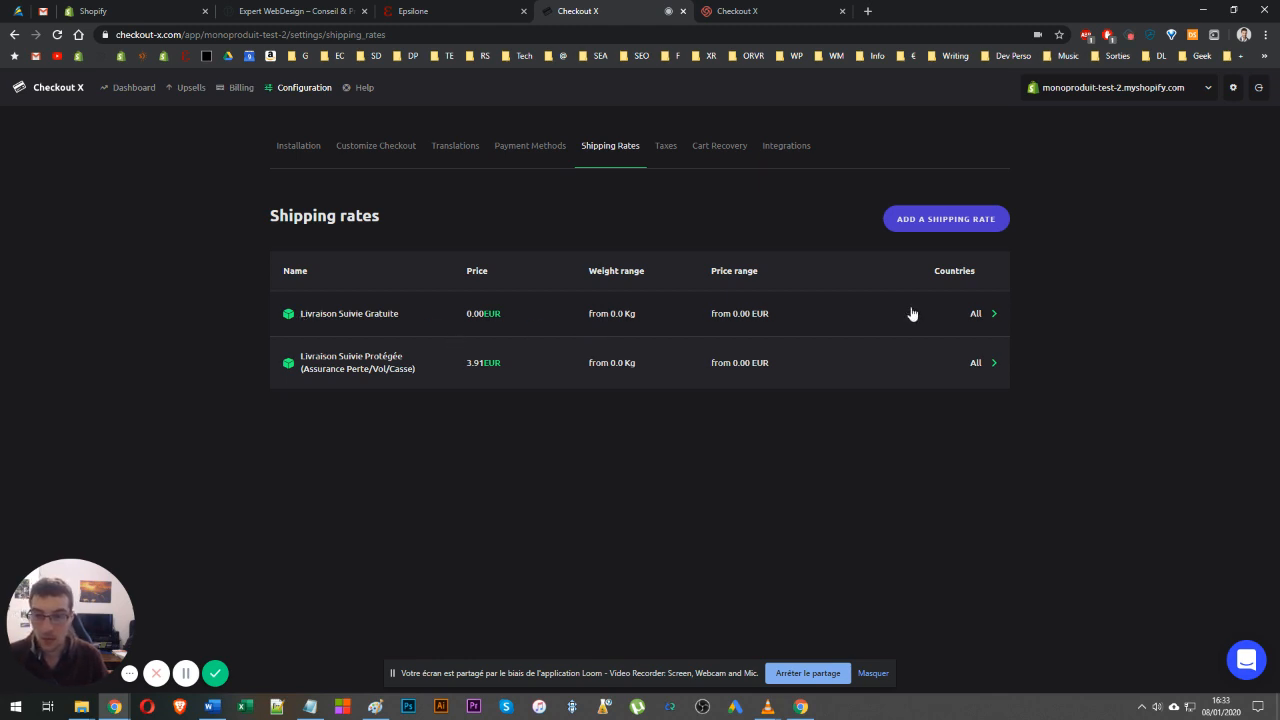
left_click_drag(260, 294, 1114, 387)
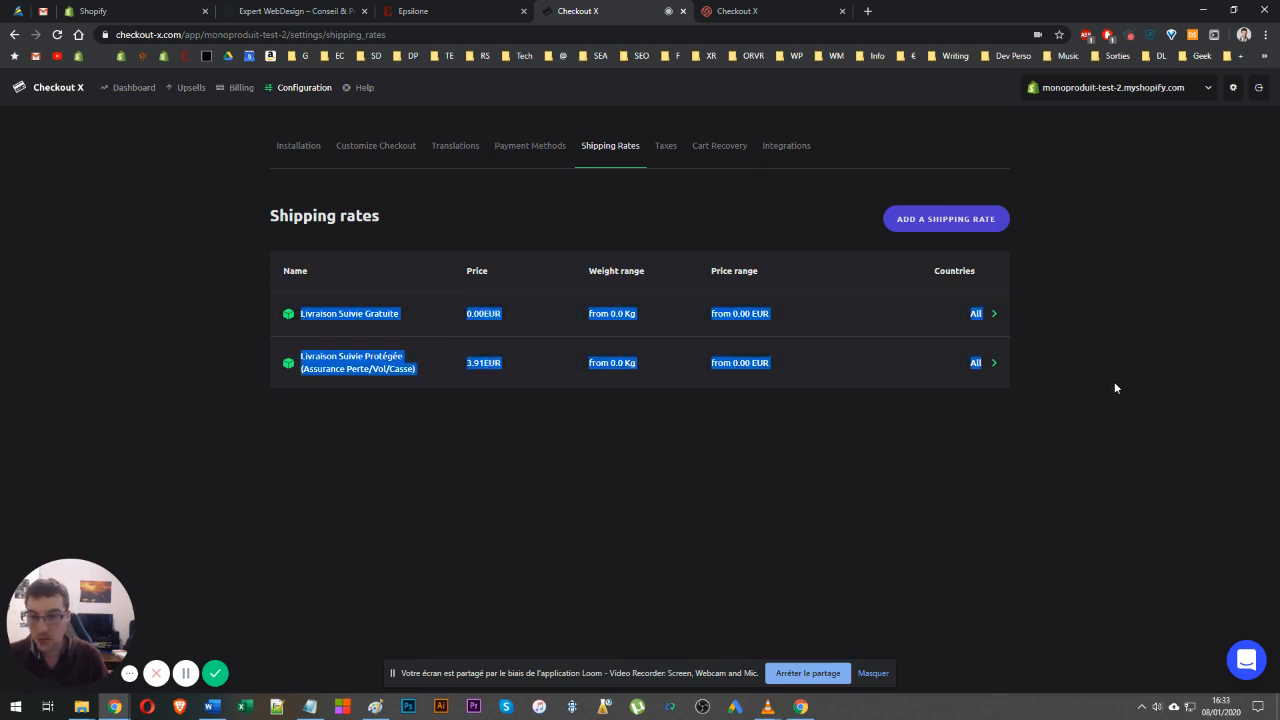
left_click(550, 491)
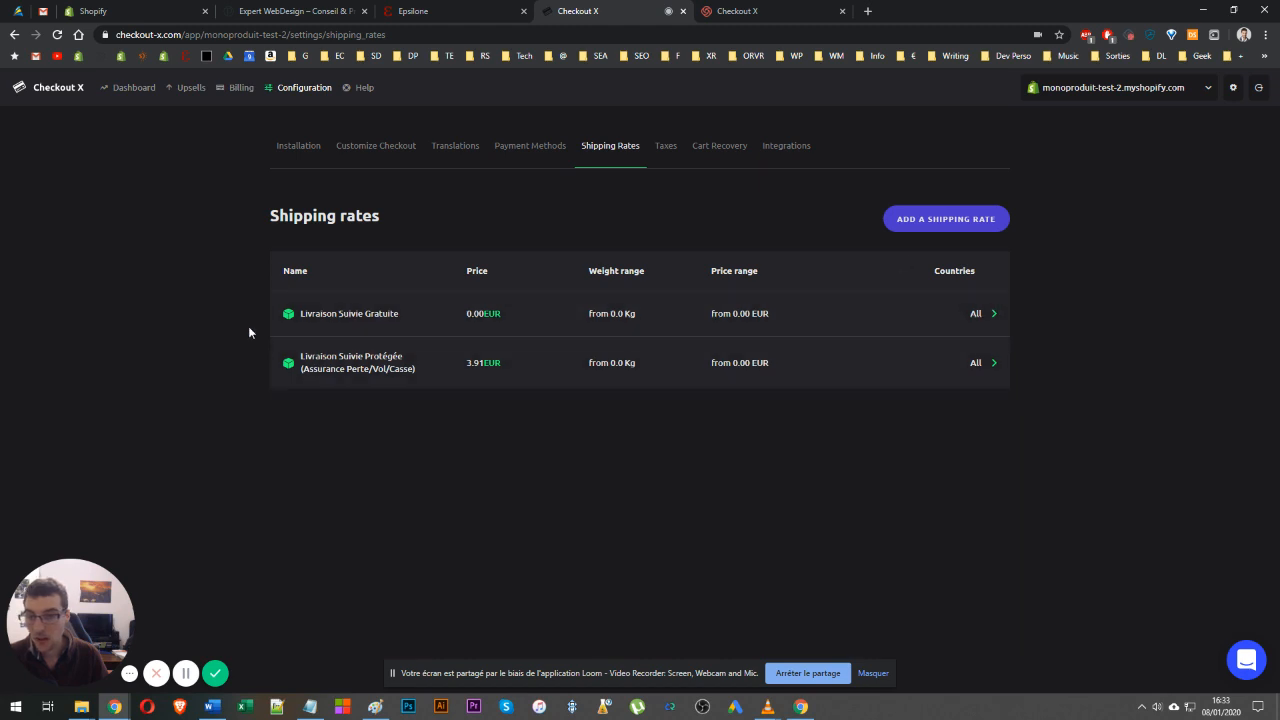
left_click_drag(781, 340, 1018, 376)
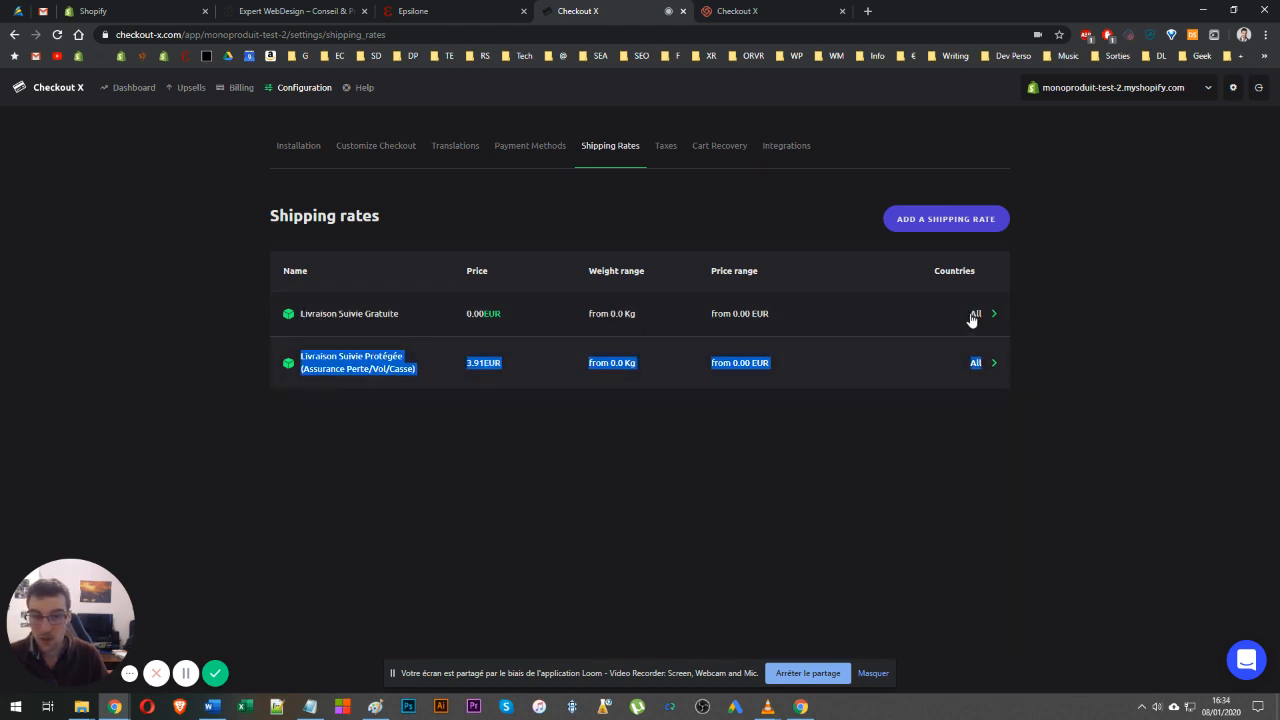
Step: Edit the Livaison Suivie Gratuite shipping rate and prefix its name with "FR -"
left_click(360, 325)
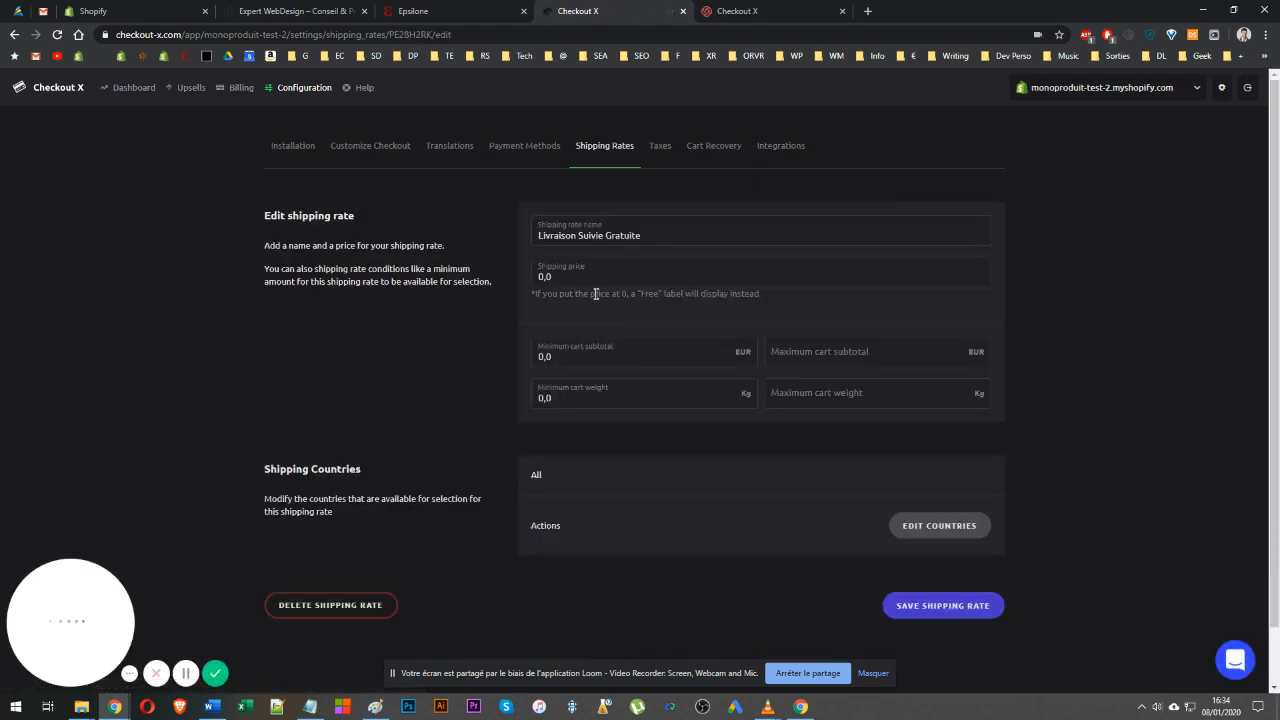
left_click(537, 238)
type("FR -")
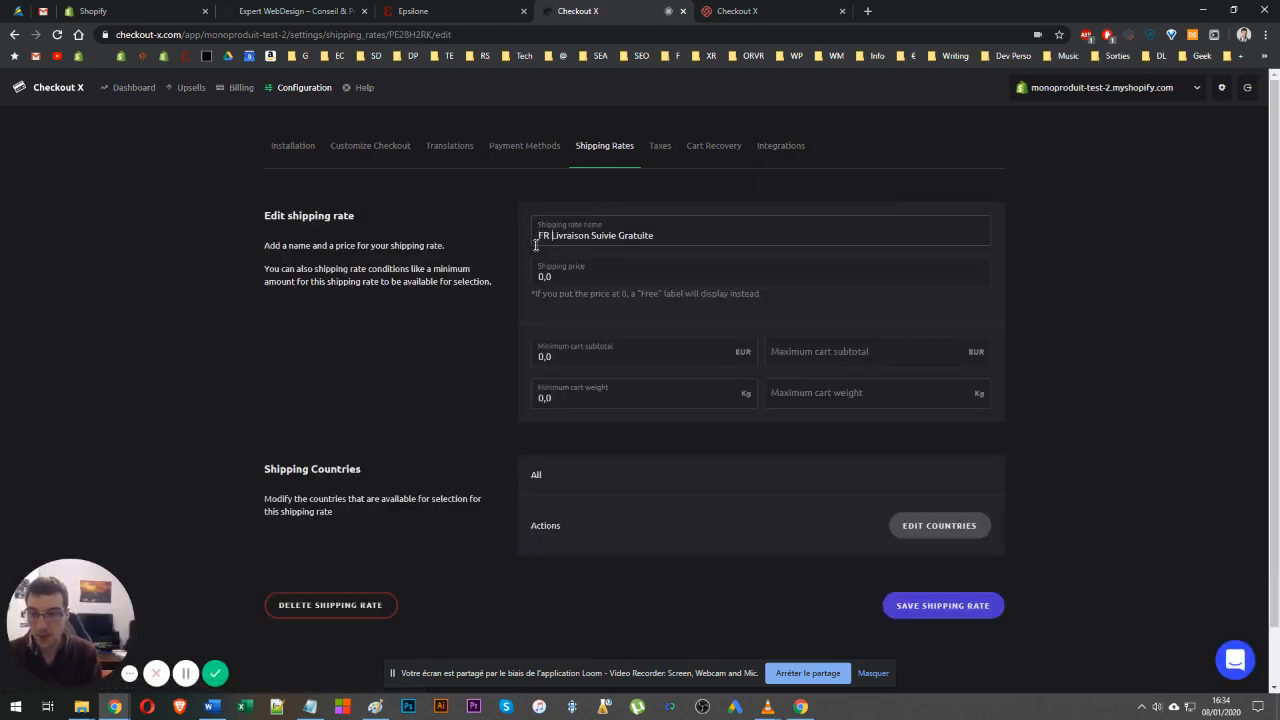
Step: Edit the rate's shipping countries and deselect every country in Africa, the Americas and Asia
left_click(938, 525)
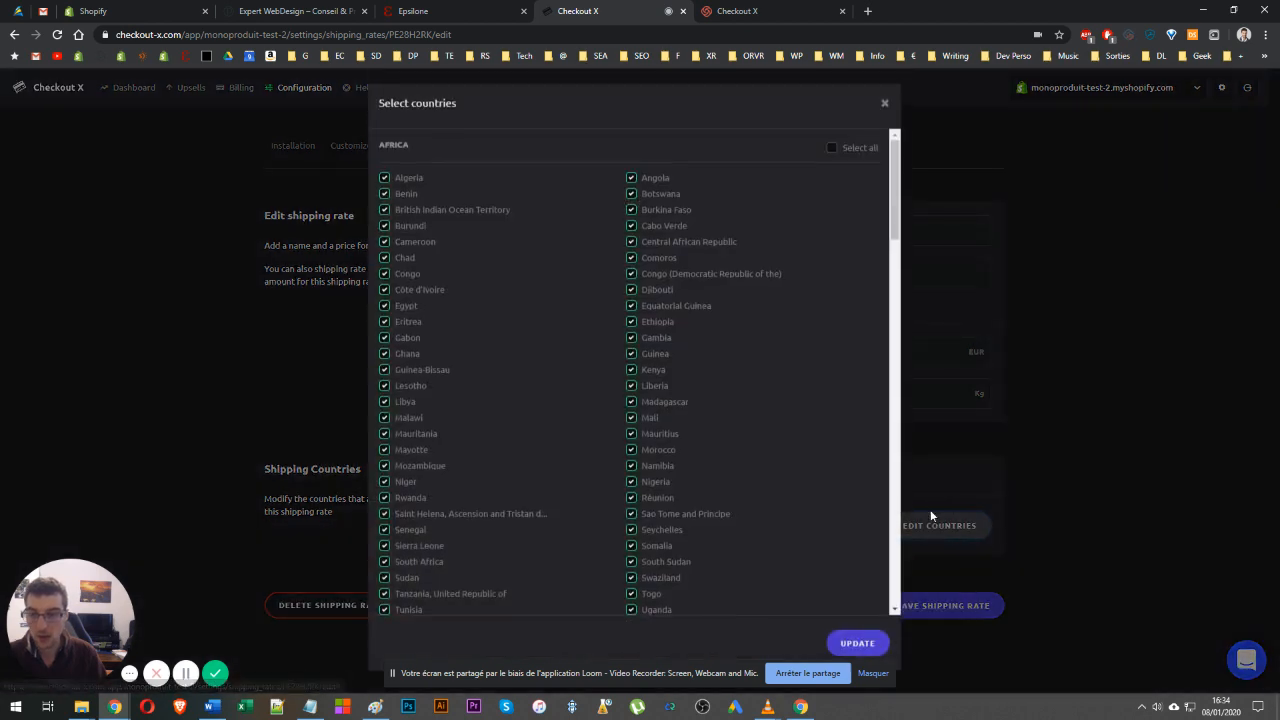
left_click(843, 153)
left_click(832, 152)
scroll(805, 190, "down", 5)
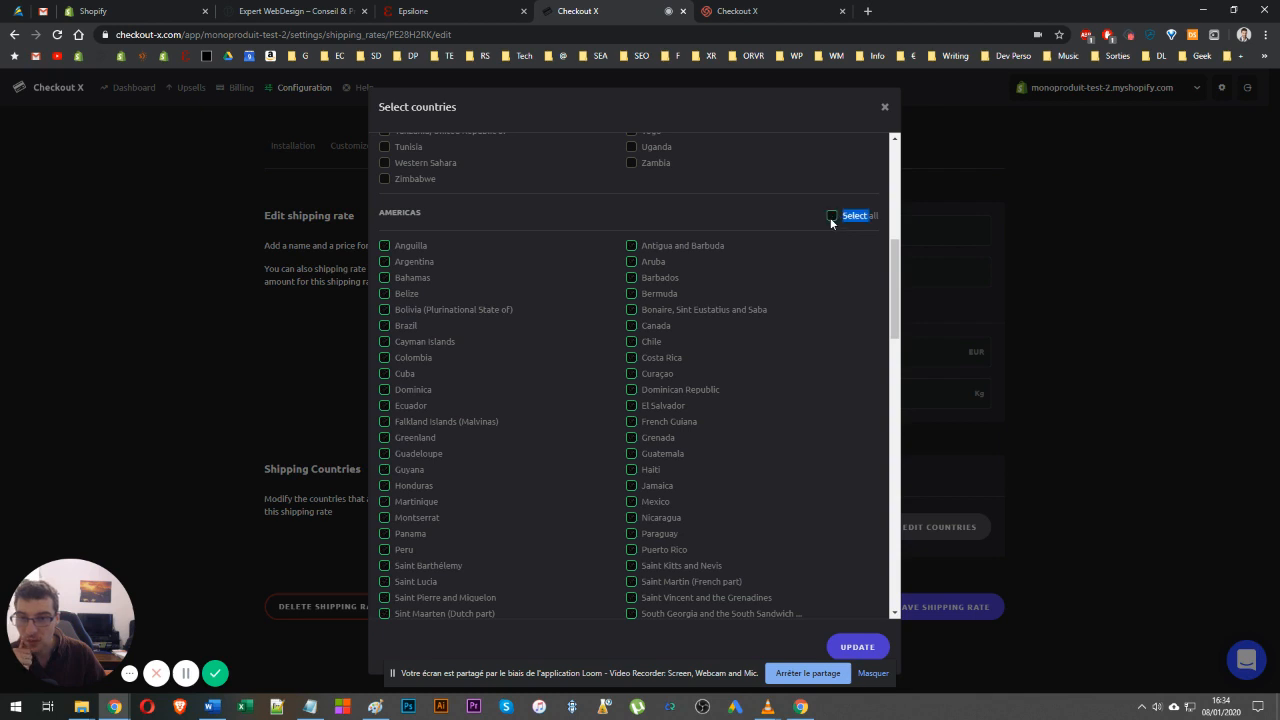
left_click(831, 216)
scroll(810, 267, "down", 10)
scroll(790, 360, "up", 4)
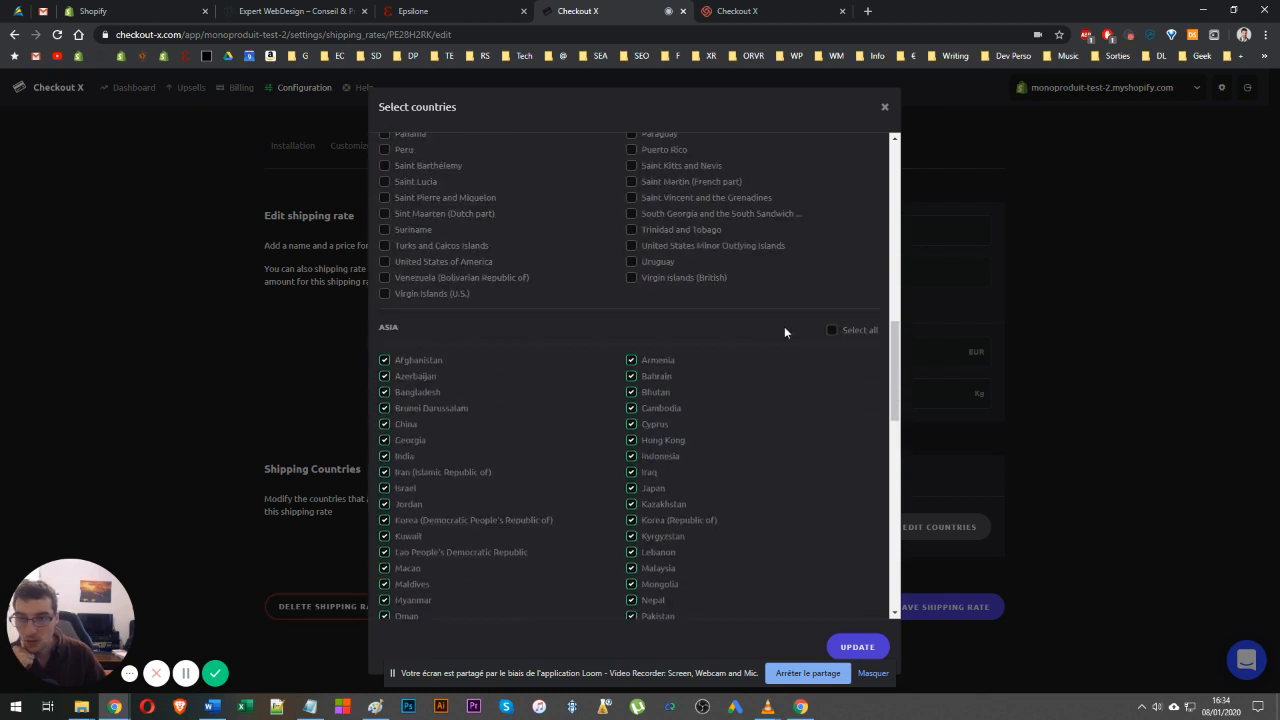
left_click(831, 331)
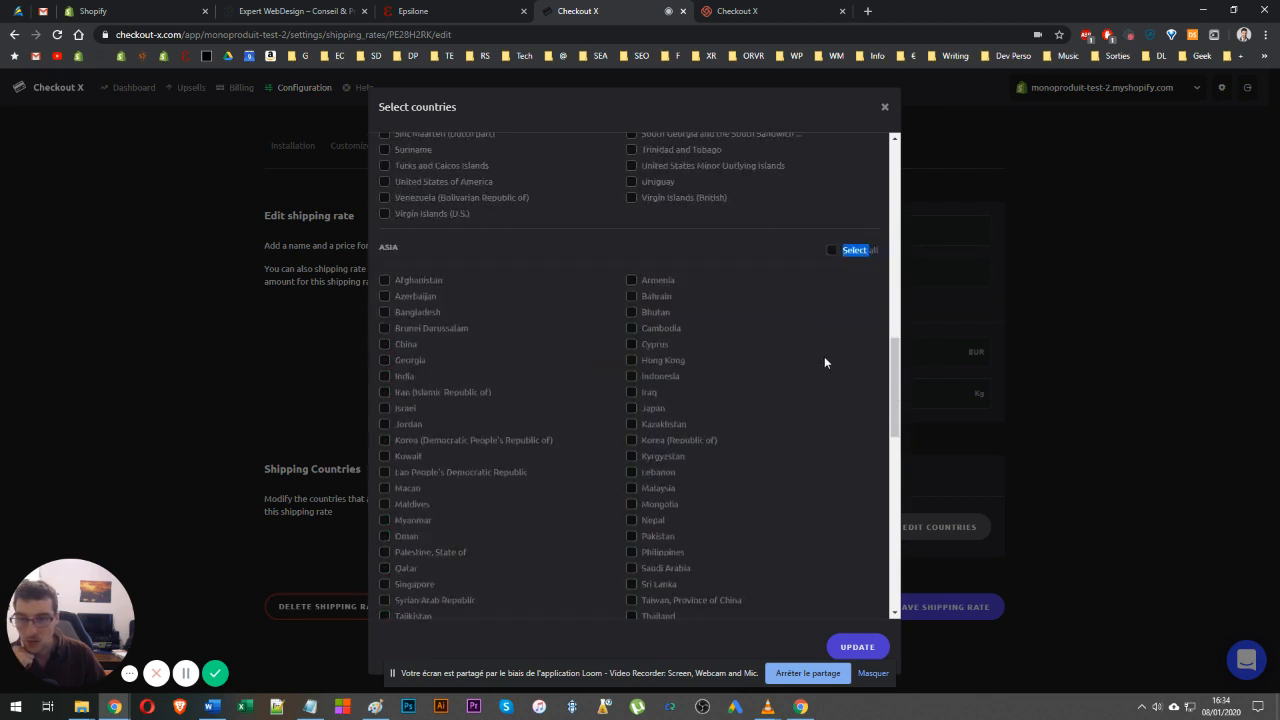
Step: Deselect every country in Oceania and Europe, keep only France selected, and close the country selection
scroll(790, 300, "down", 5)
scroll(765, 264, "up", 2)
scroll(765, 400, "down", 4)
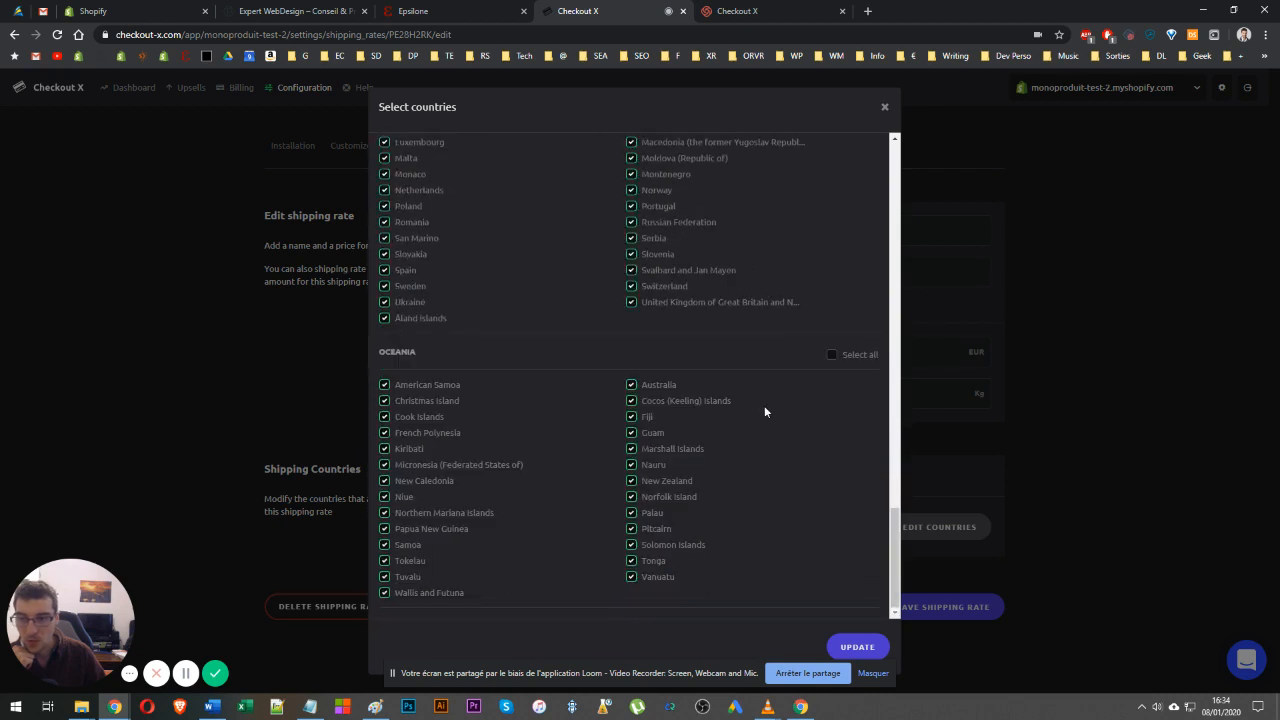
double_click(831, 357)
scroll(821, 360, "up", 8)
scroll(813, 366, "down", 3)
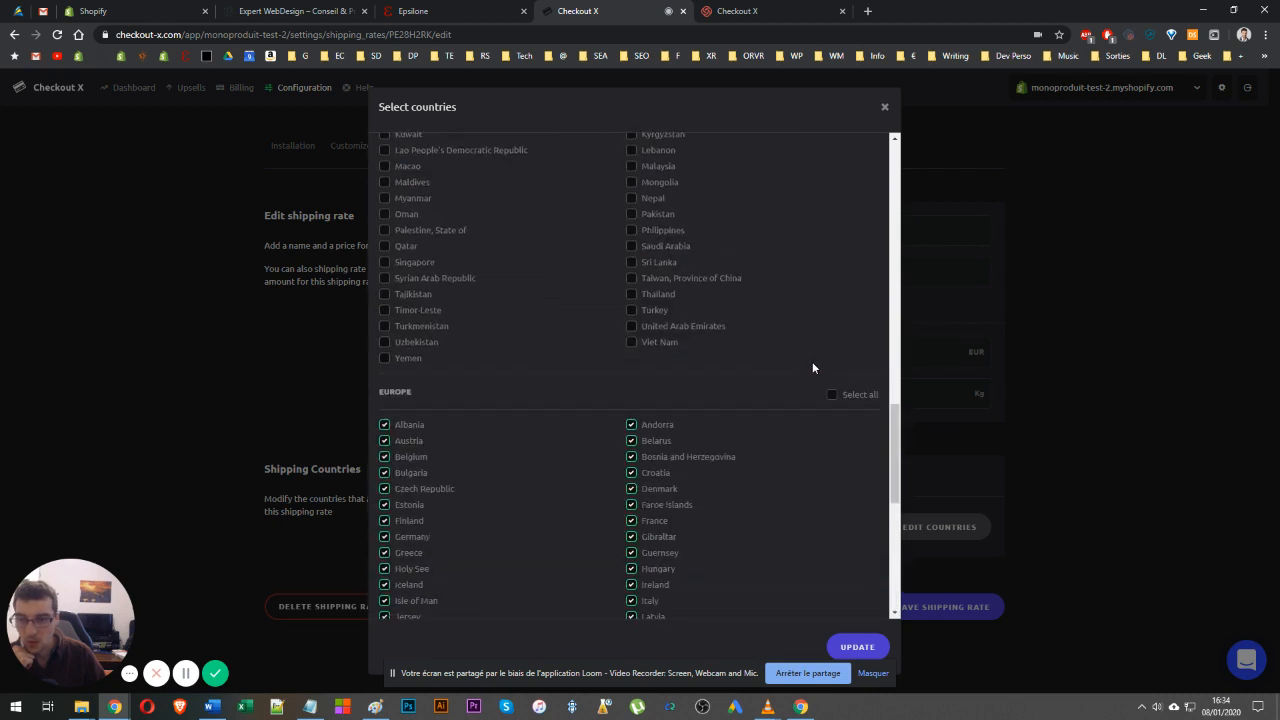
double_click(834, 221)
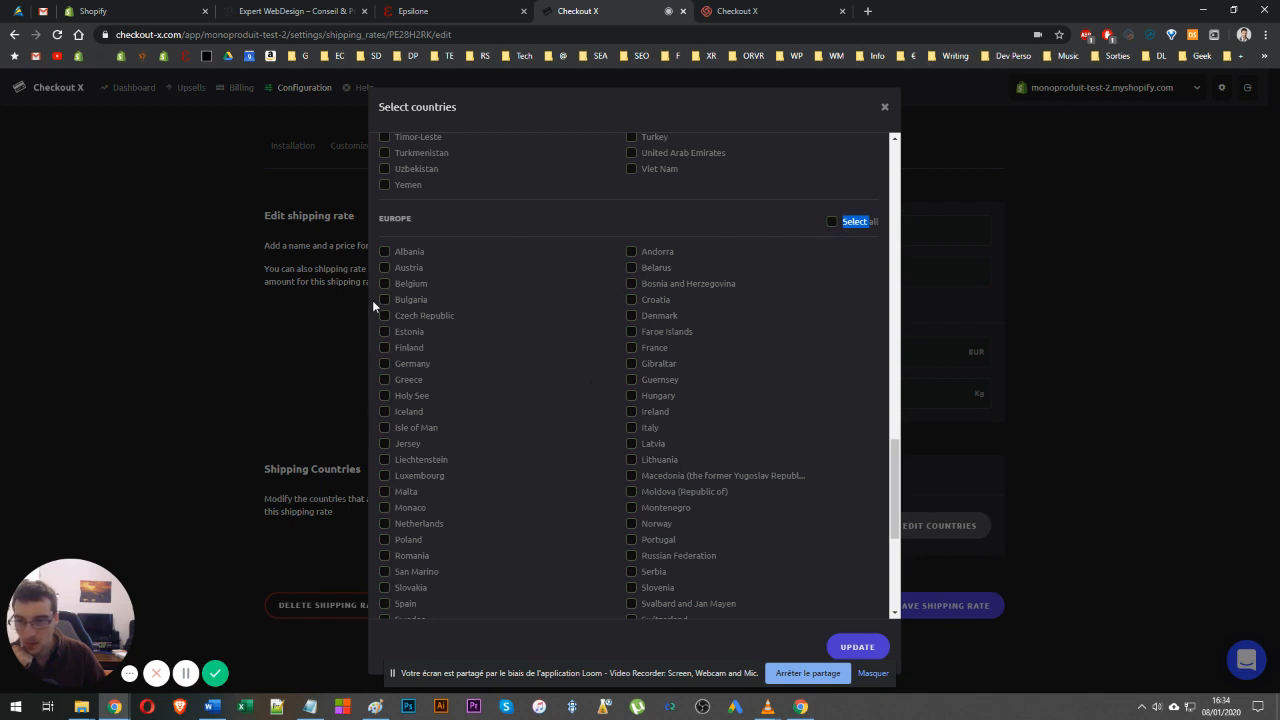
left_click(643, 349)
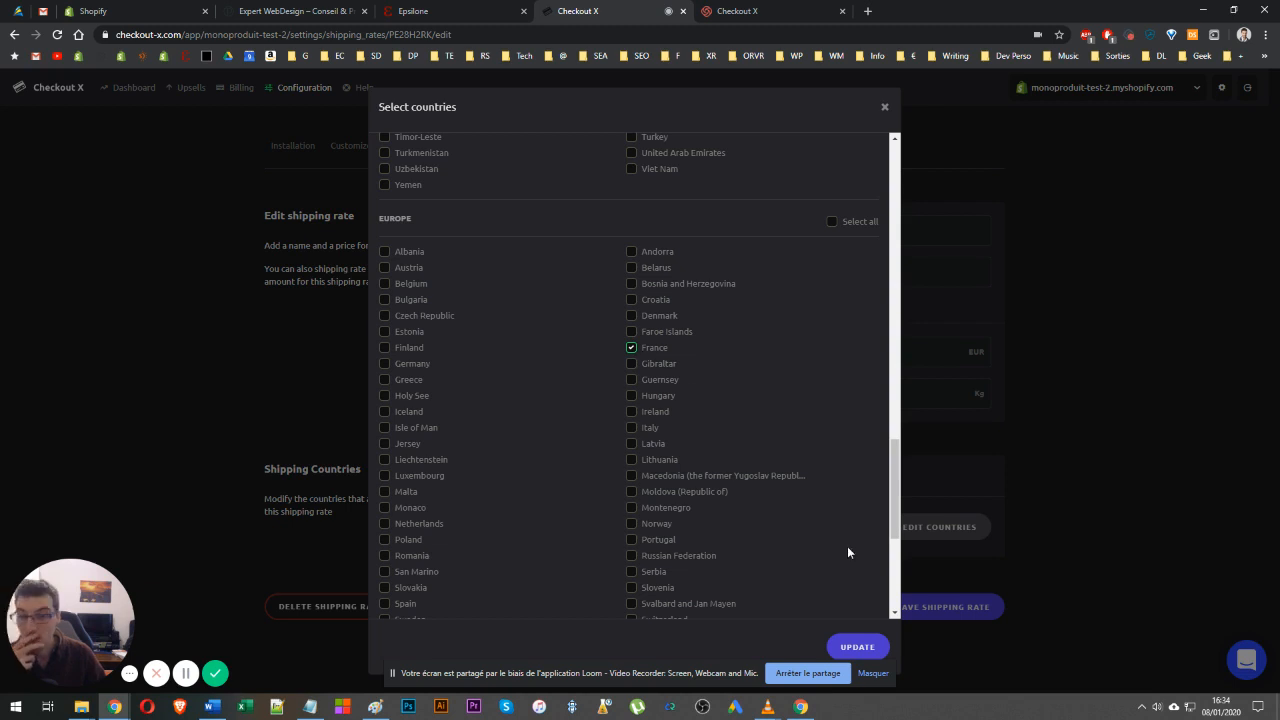
left_click(884, 106)
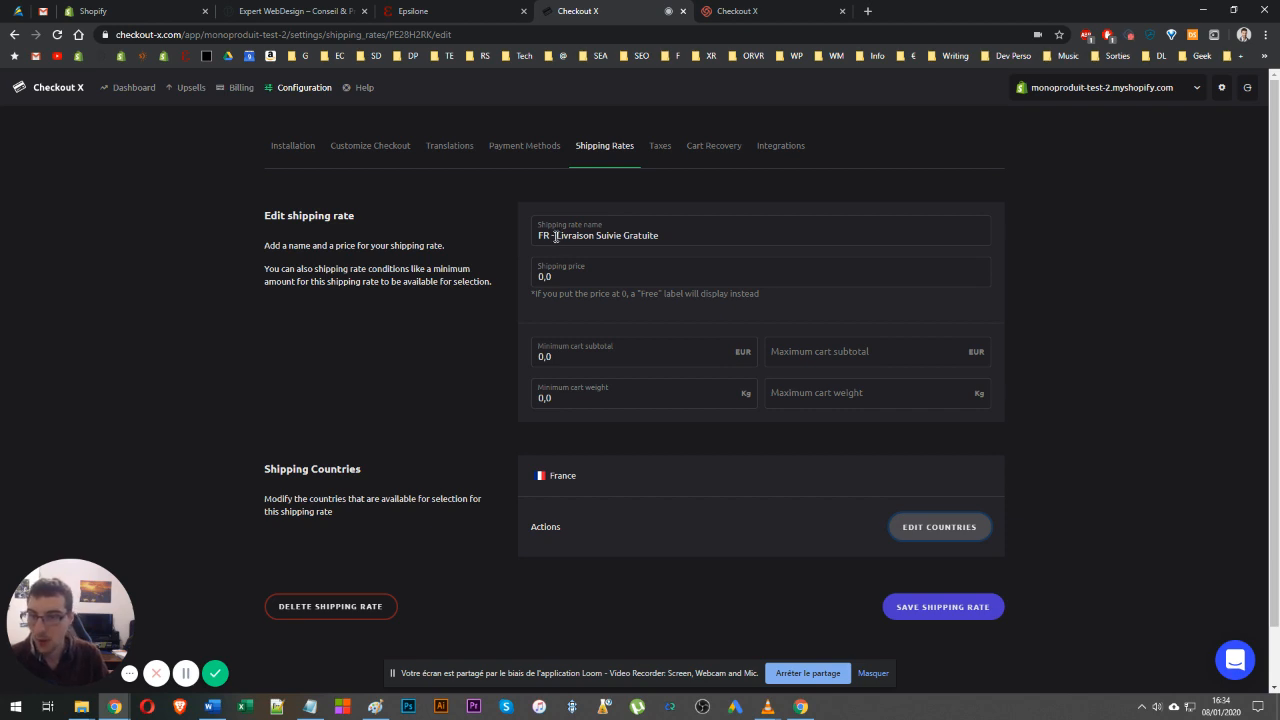
Step: Remove the "FR -" prefix from the shipping rate name and return to the rates list without saving
left_click_drag(556, 238, 468, 237)
key("BackSpace")
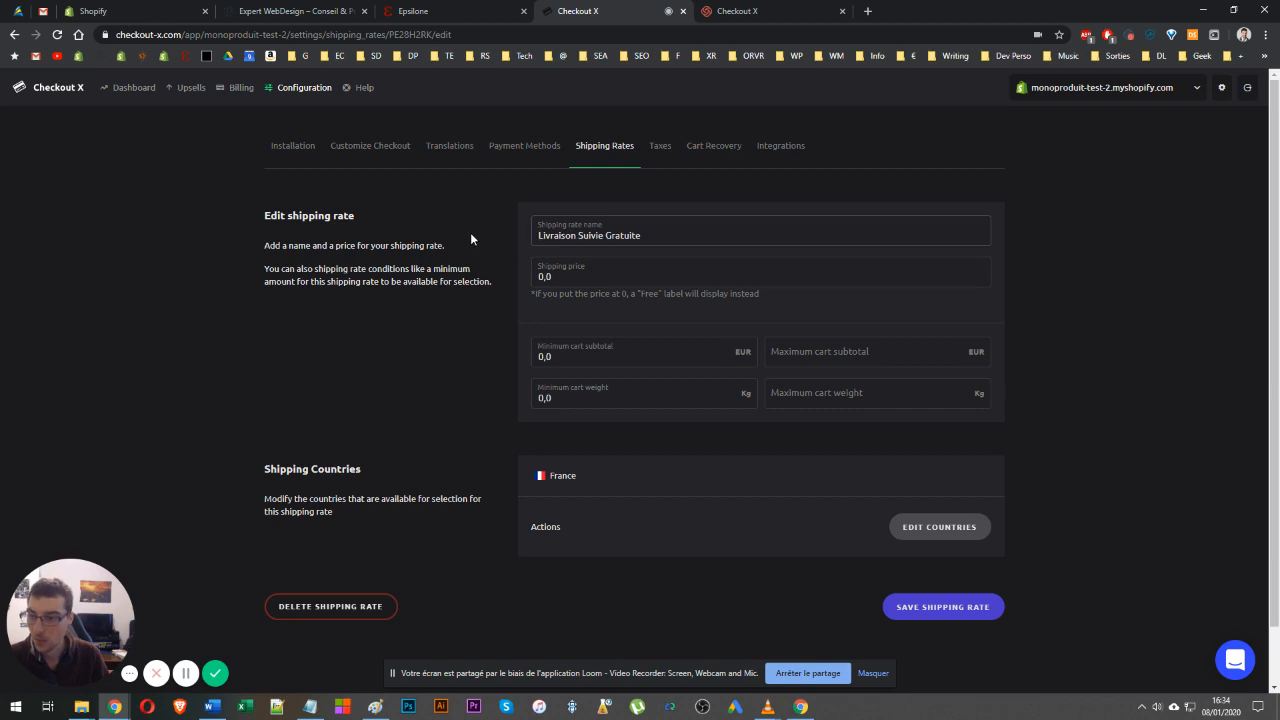
left_click(13, 35)
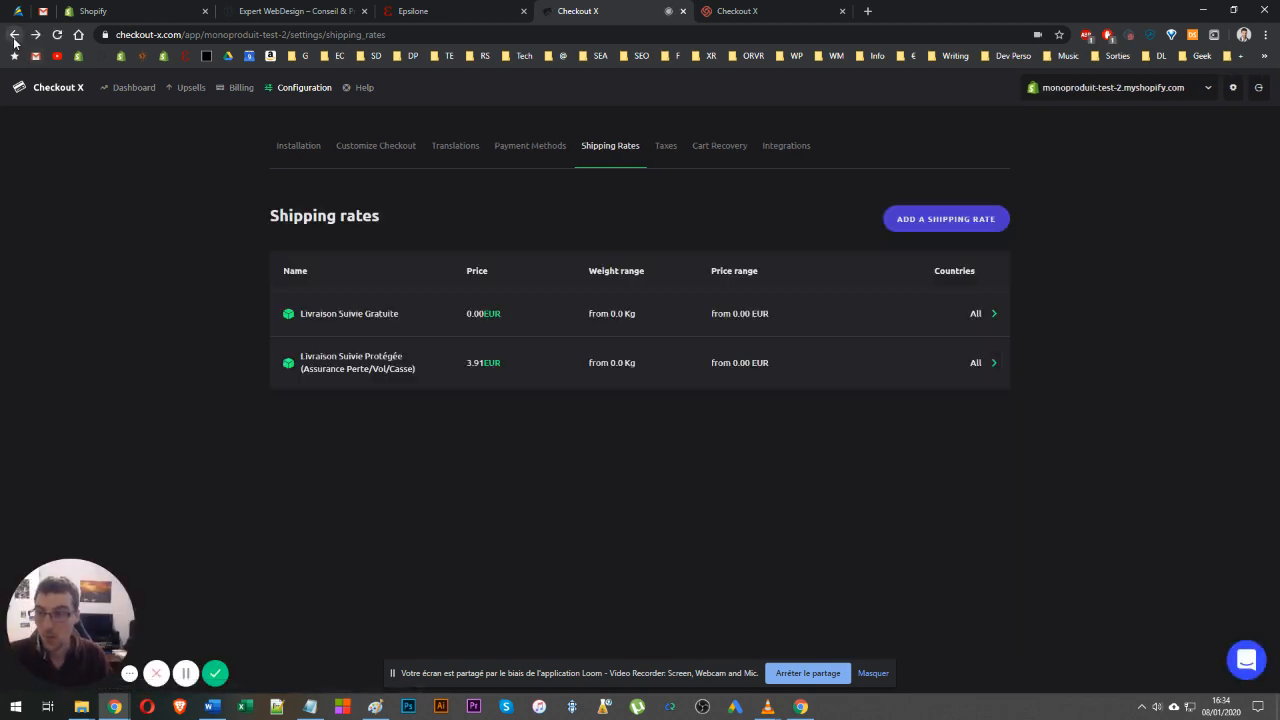
Step: Review both shipping rates in the list, then examine the delivery options and trust badges in the Epsilone checkout preview
left_click_drag(290, 302, 1007, 378)
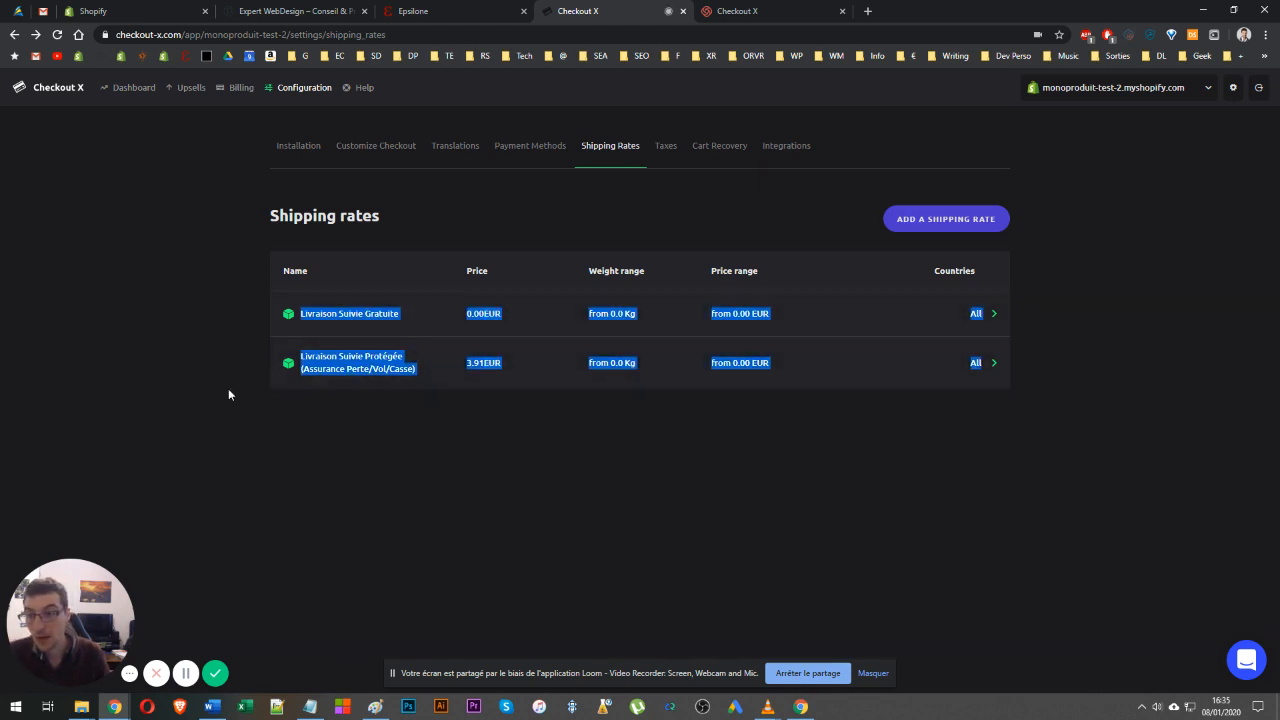
left_click(195, 398)
left_click(441, 7)
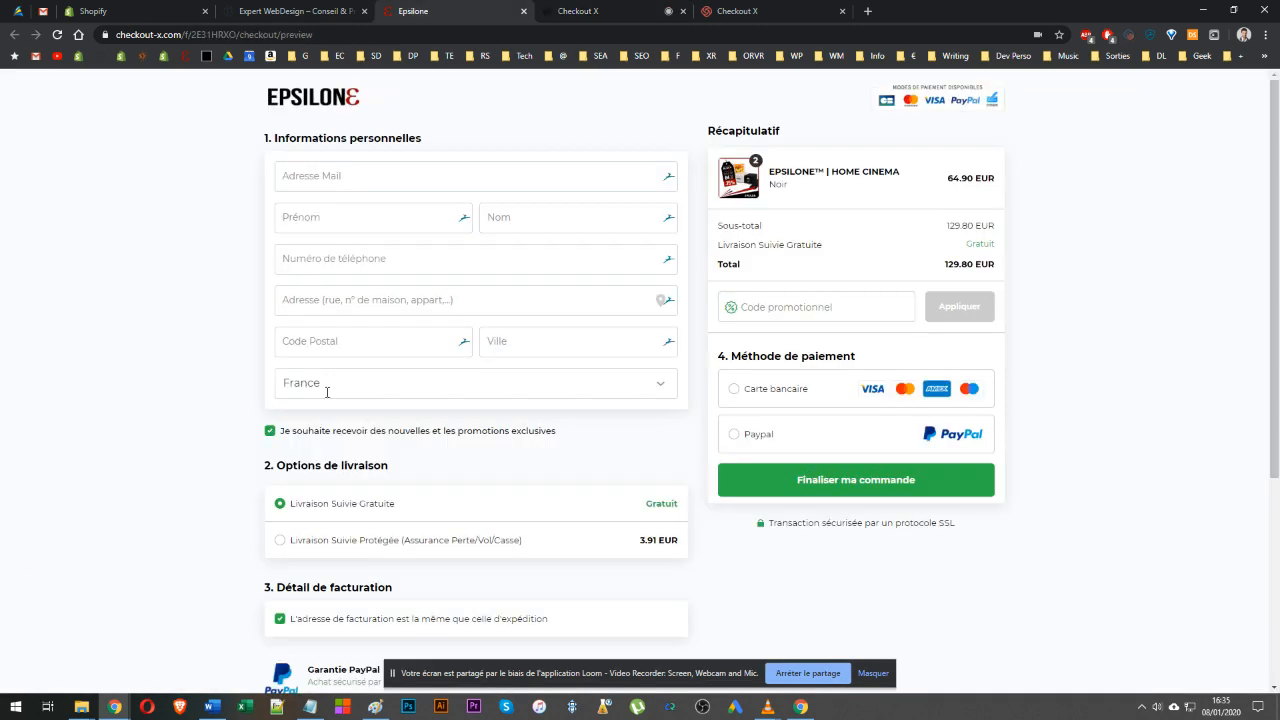
scroll(323, 391, "down", 3)
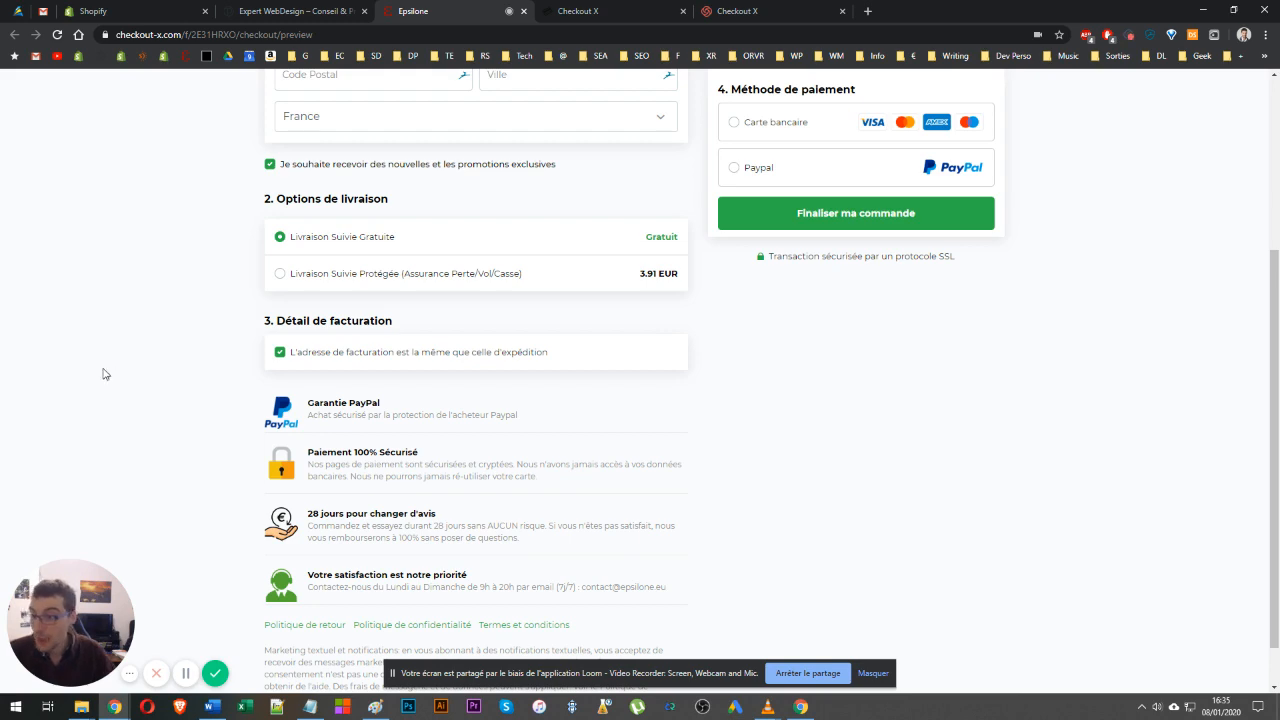
Step: Examine the delivery options in the Epsilone checkout preview and highlight the price of the protected delivery
scroll(88, 468, "up", 3)
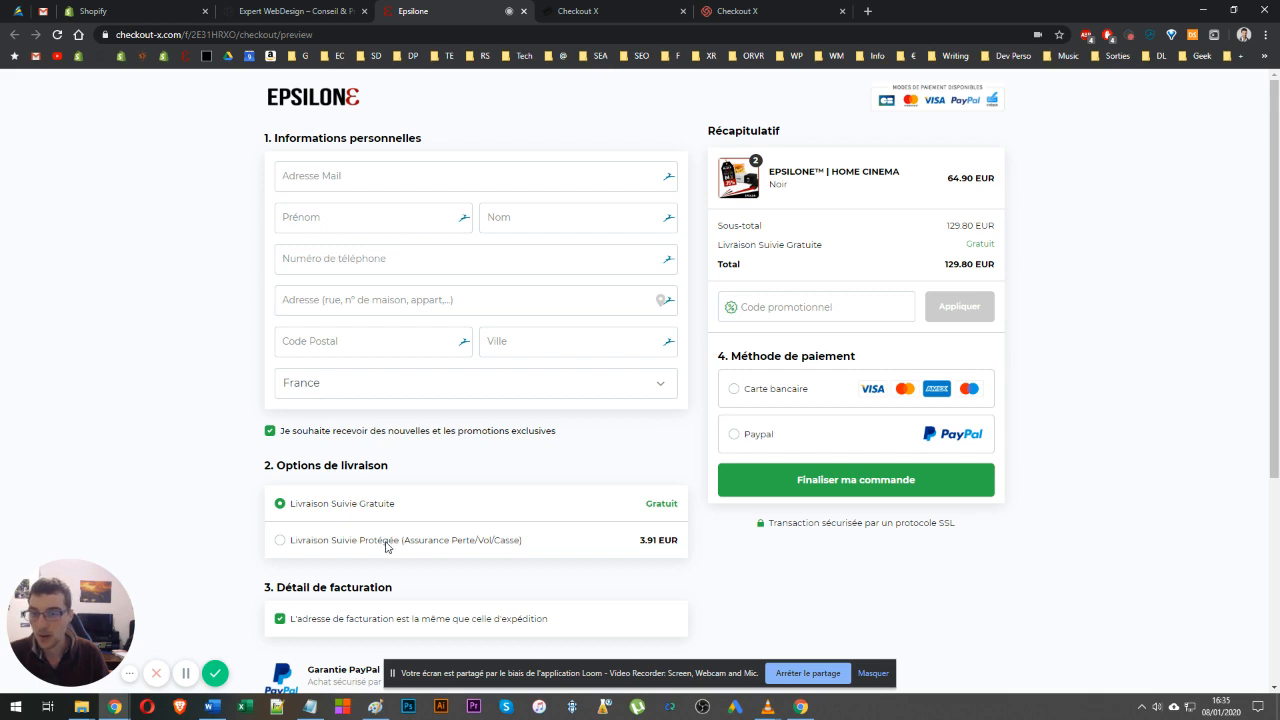
left_click_drag(639, 540, 692, 540)
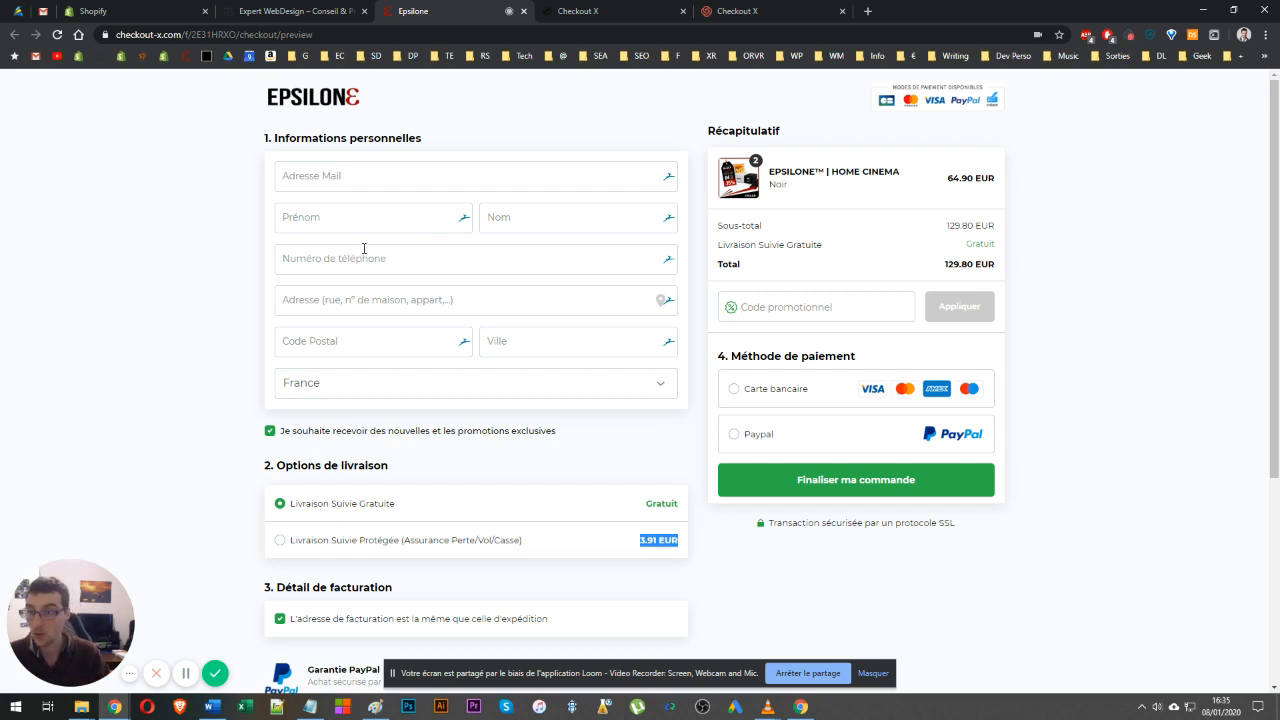
Step: Open the Customize Checkout settings in Checkout X and enlarge the Custom scripts box to show its full code
left_click(305, 7)
left_click(590, 11)
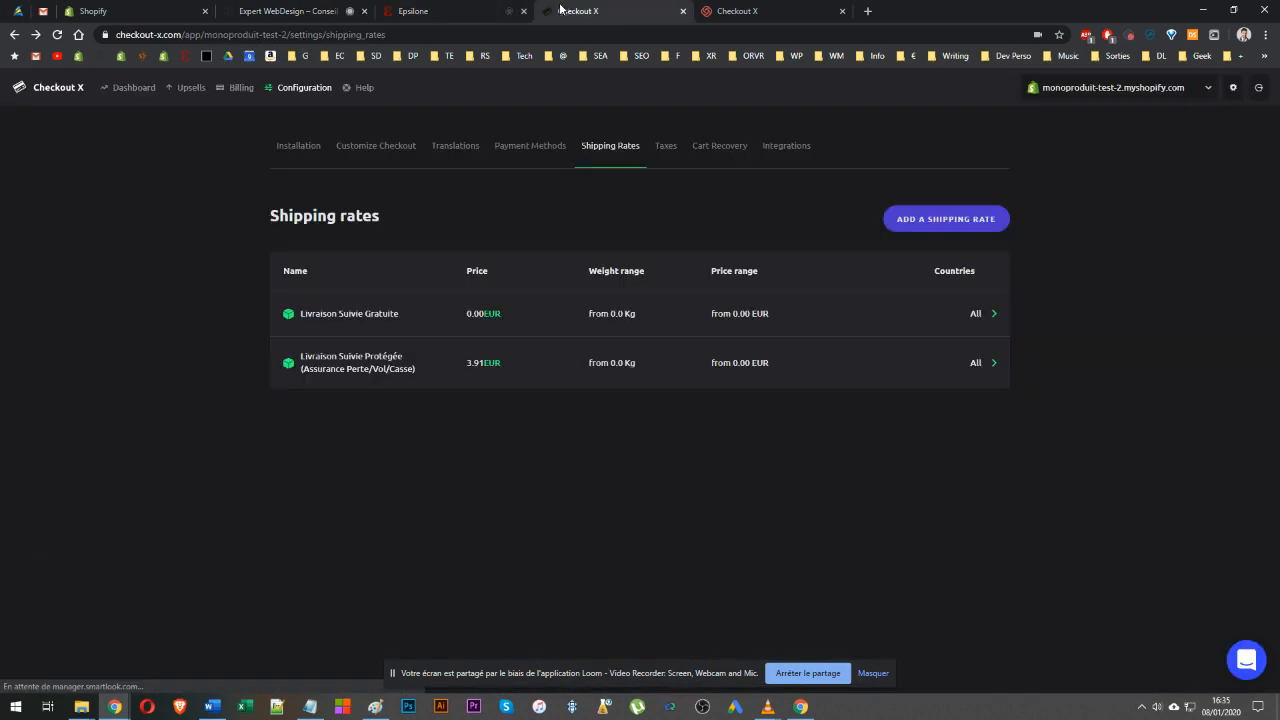
left_click(397, 157)
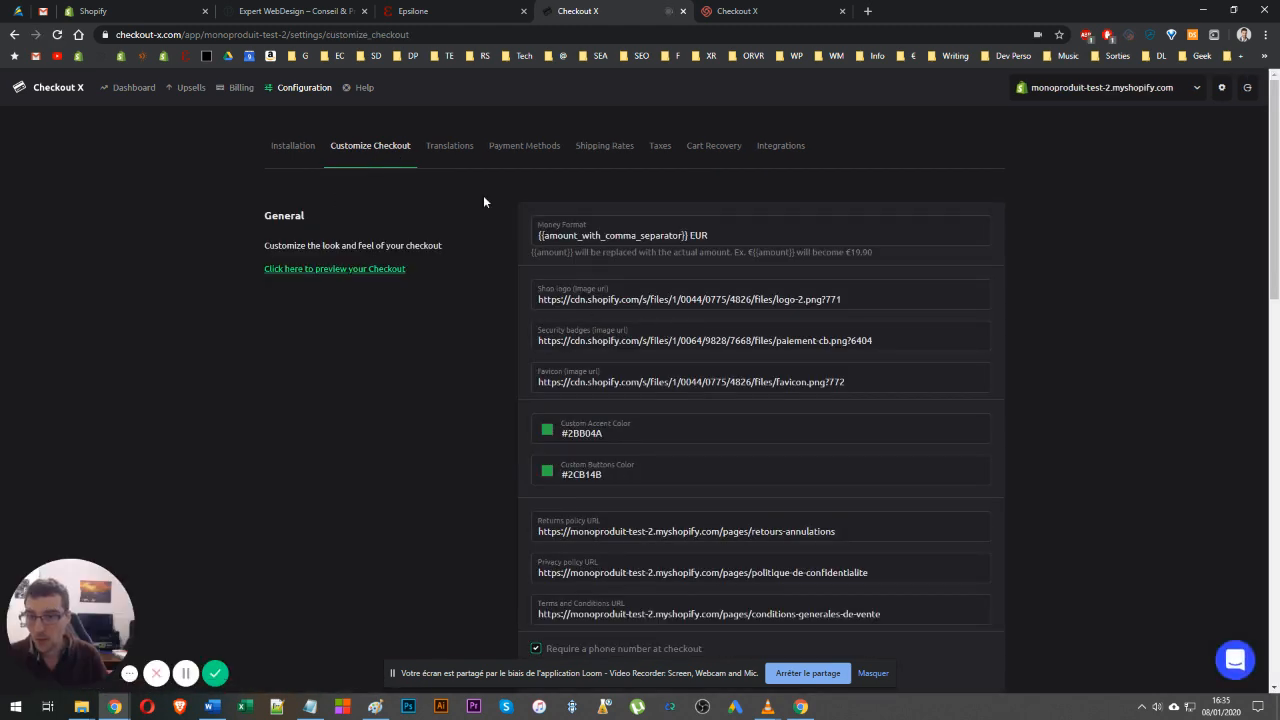
scroll(482, 197, "down", 10)
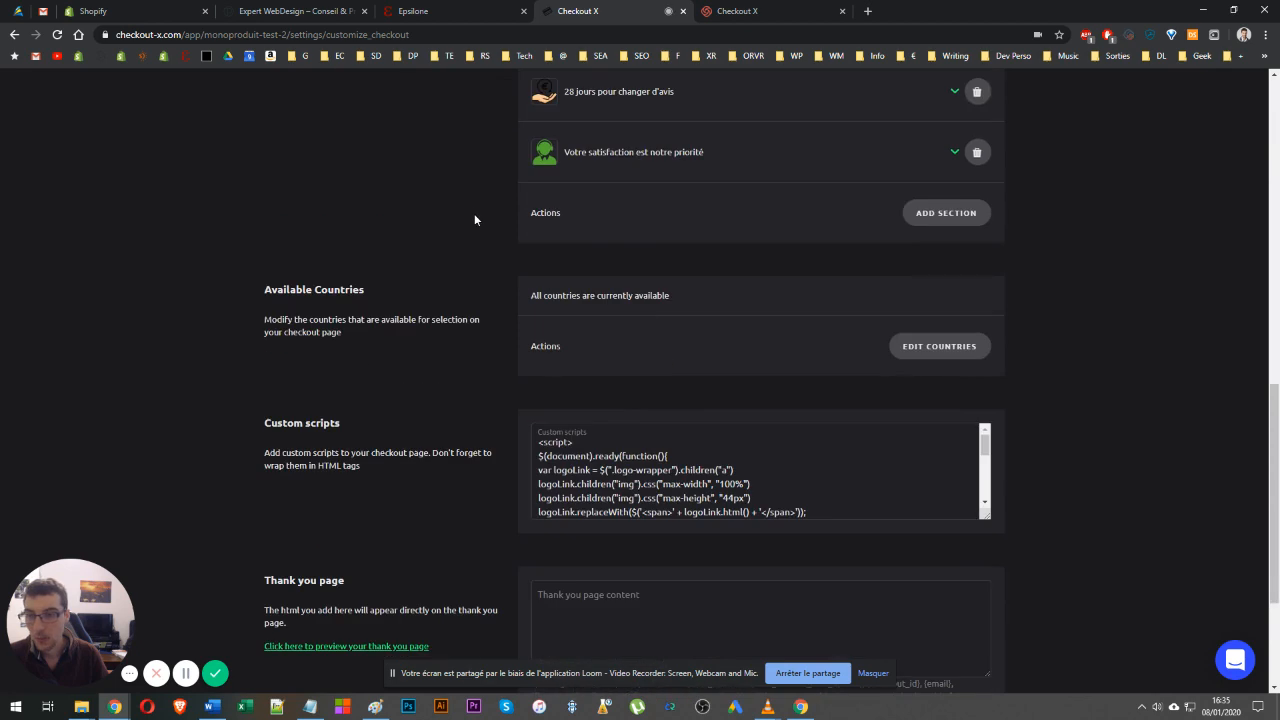
scroll(623, 425, "down", 2)
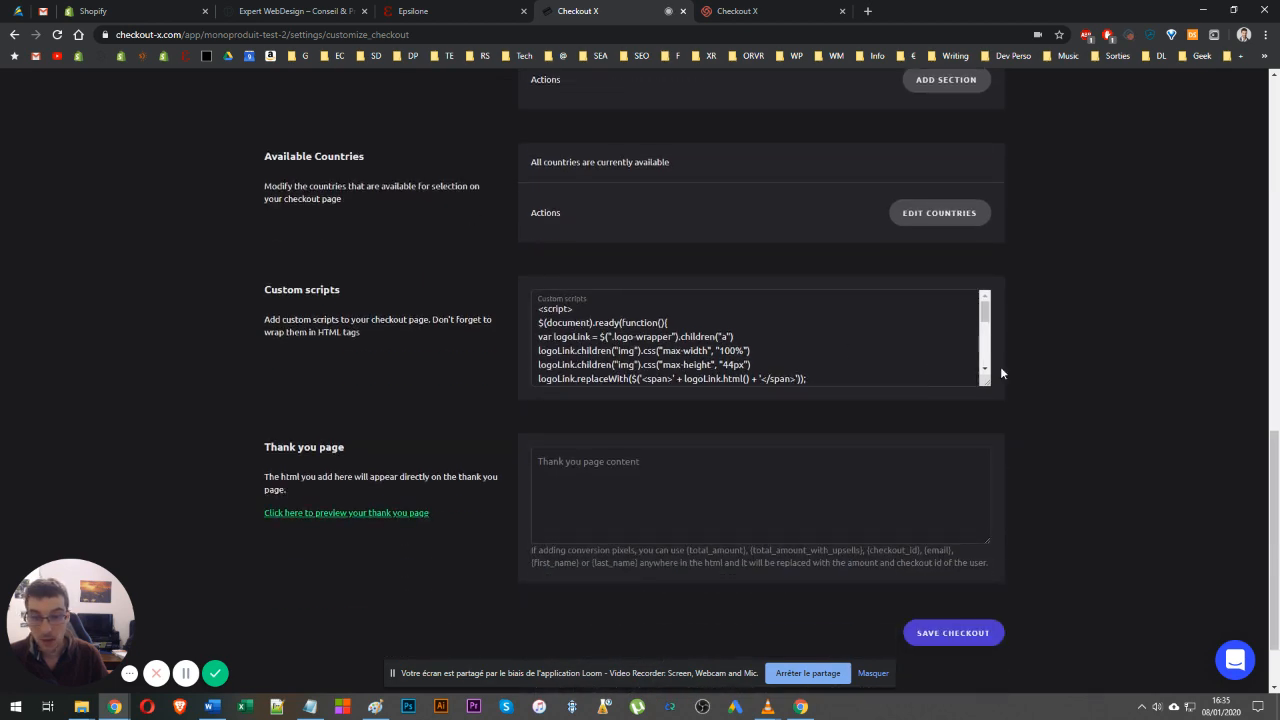
left_click_drag(986, 386, 990, 598)
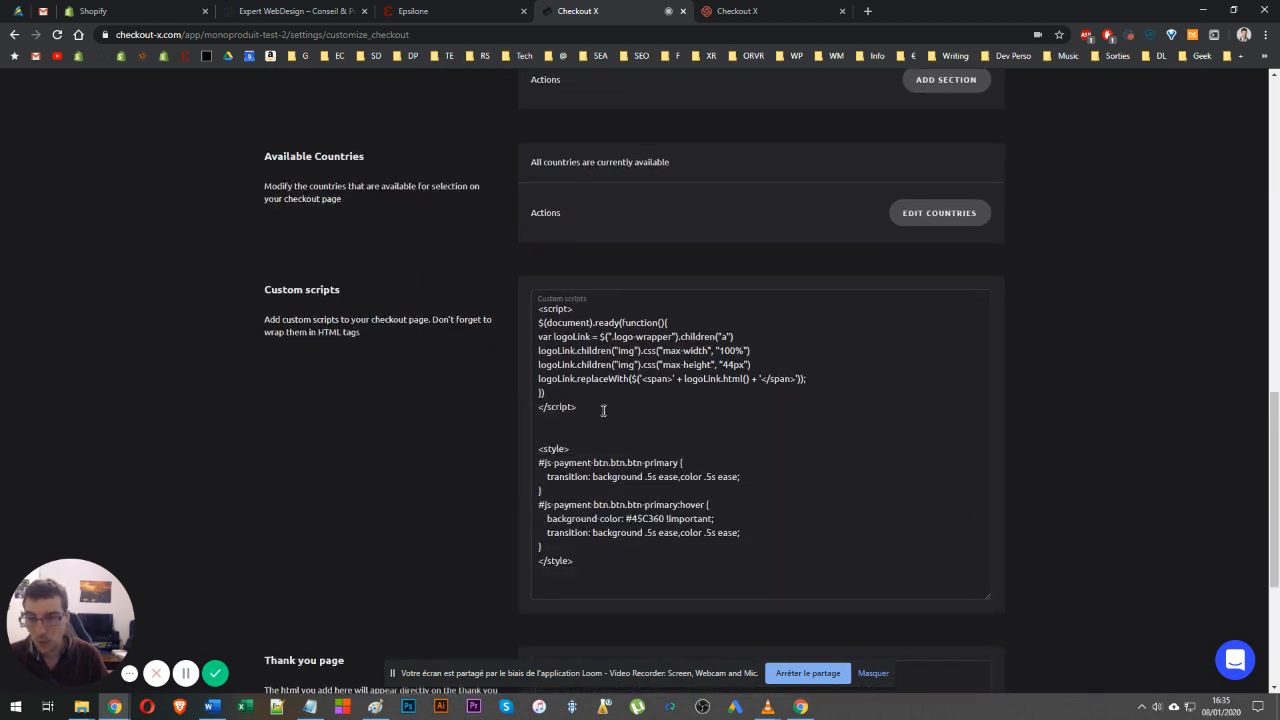
Step: Highlight the logo script block in the custom scripts and examine the store logo it affects in the checkout preview
left_click_drag(600, 408, 504, 293)
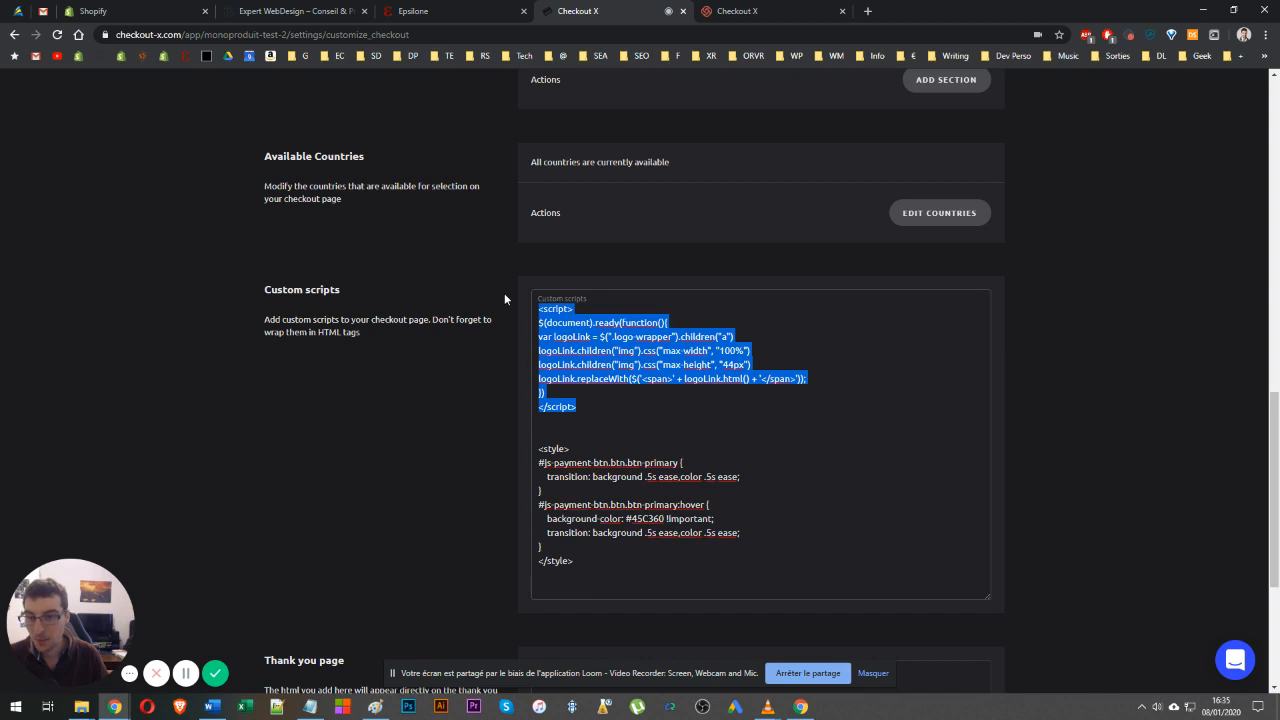
left_click(496, 10)
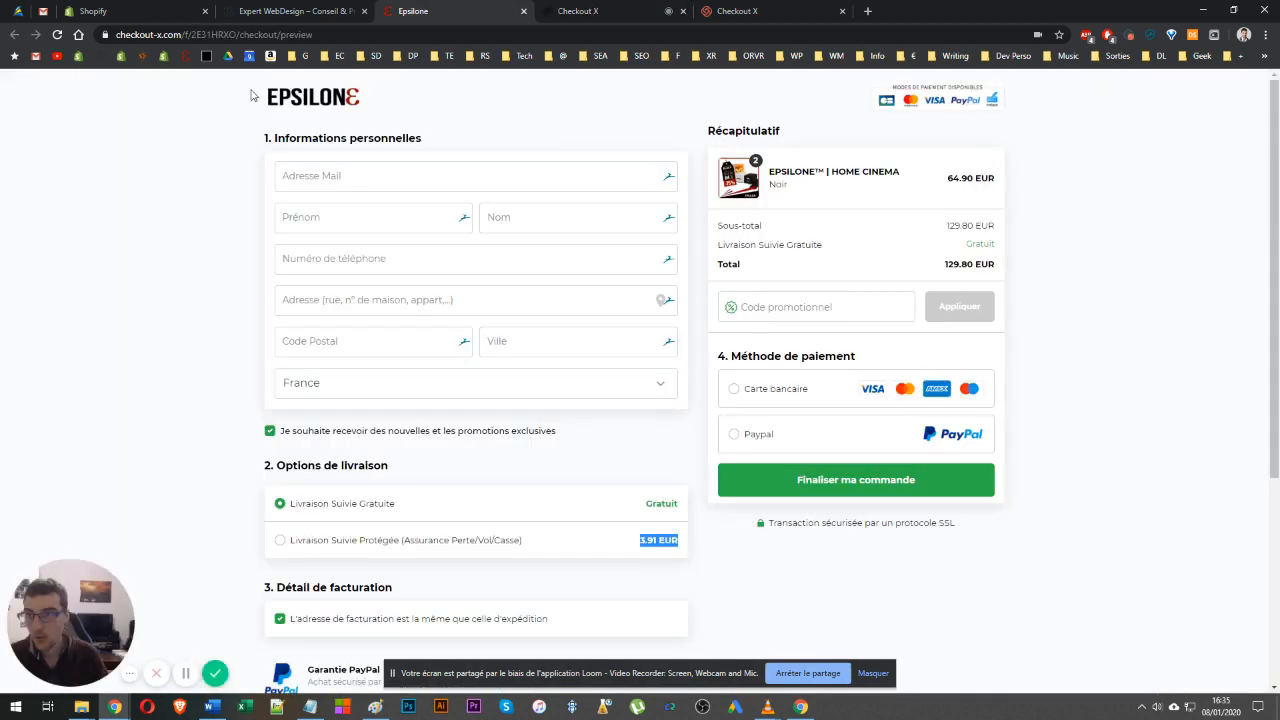
left_click(252, 92)
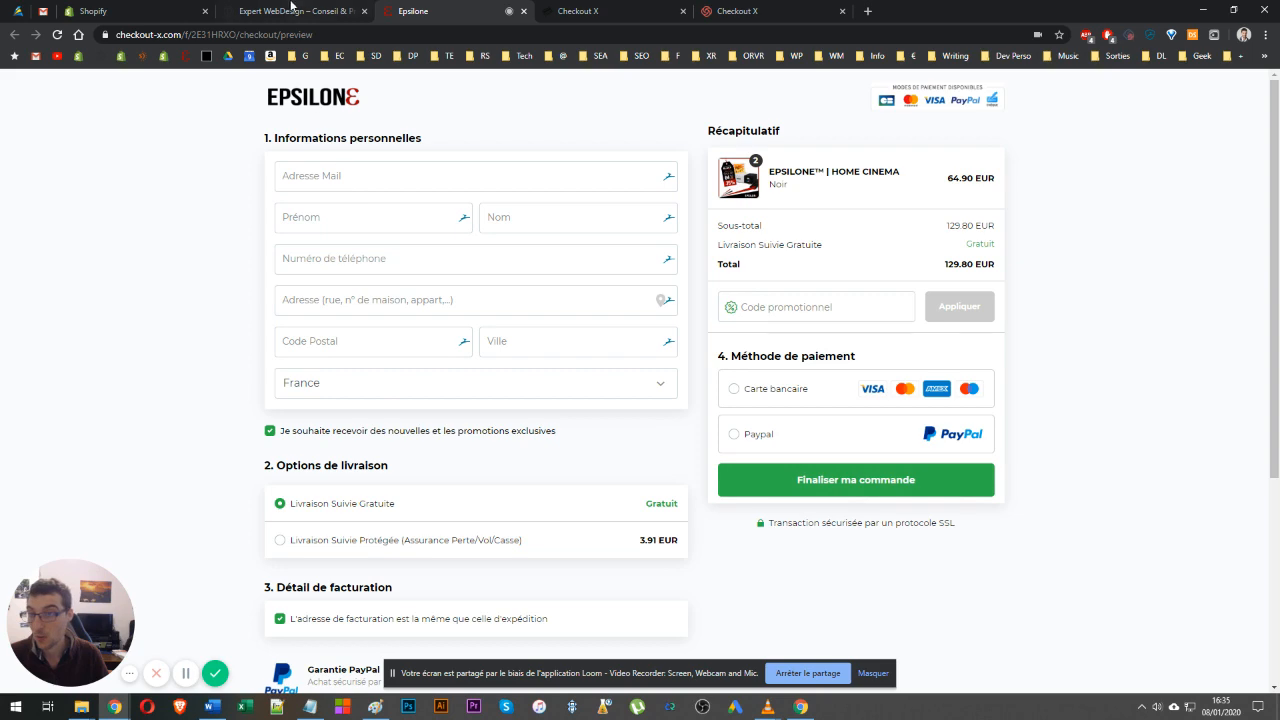
Step: Return to the Customize Checkout settings and highlight the whole style block below the logo script
left_click(297, 10)
left_click(575, 11)
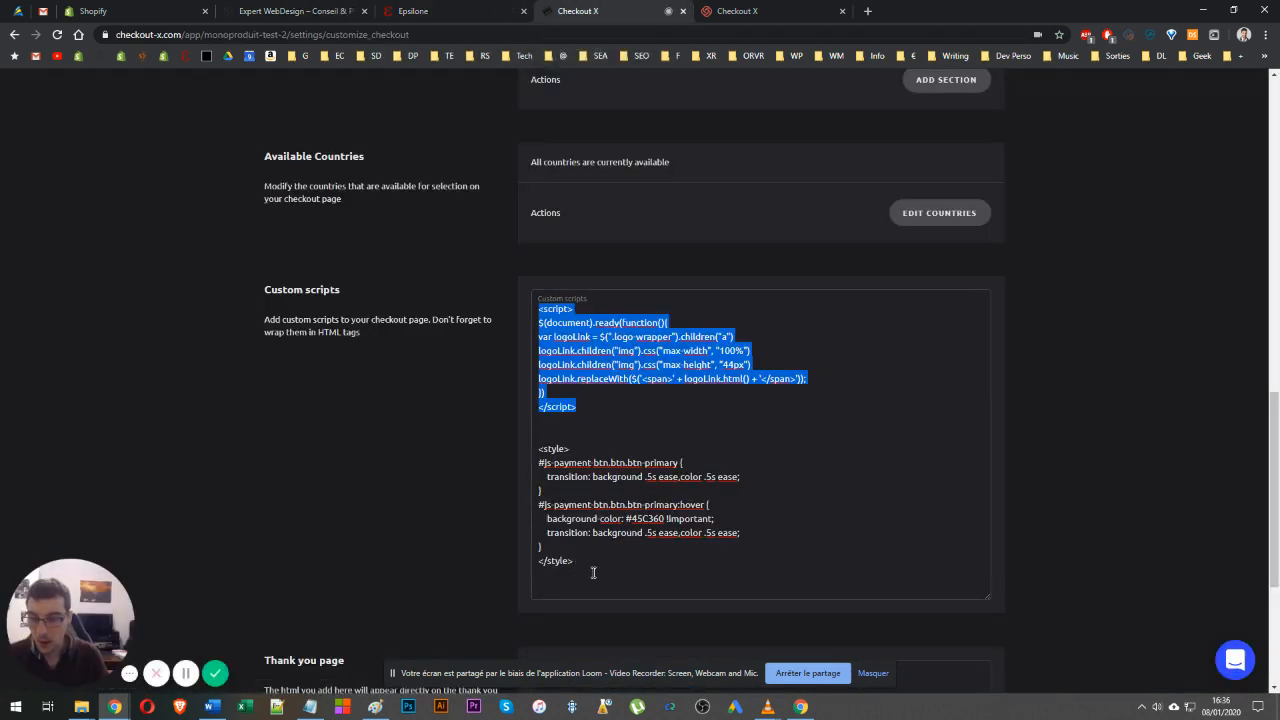
left_click_drag(591, 569, 503, 452)
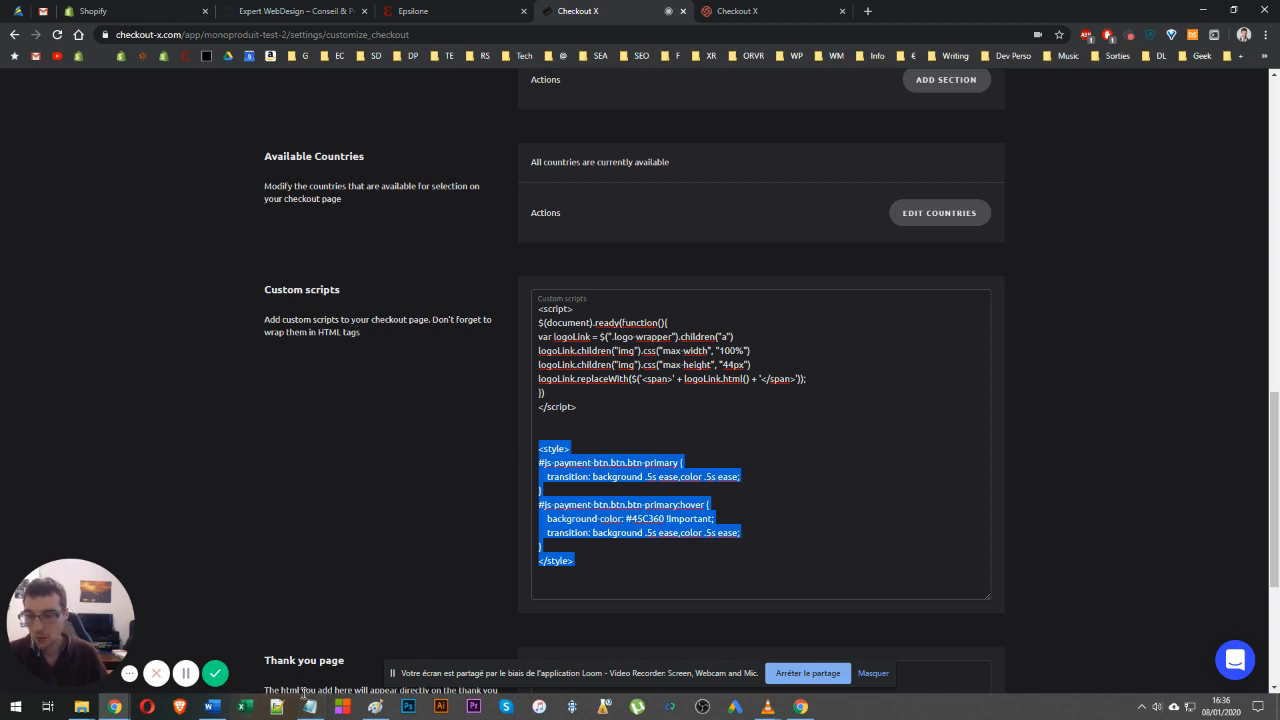
mouse_move(311, 707)
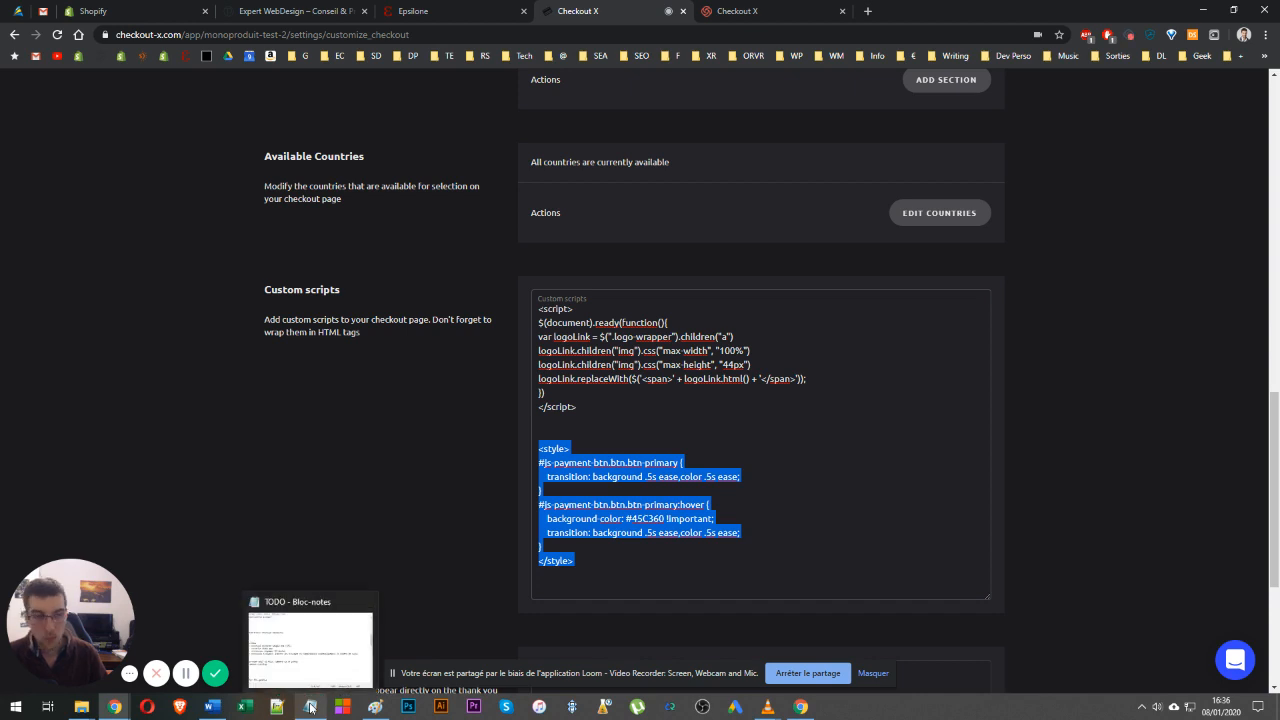
left_click(289, 446)
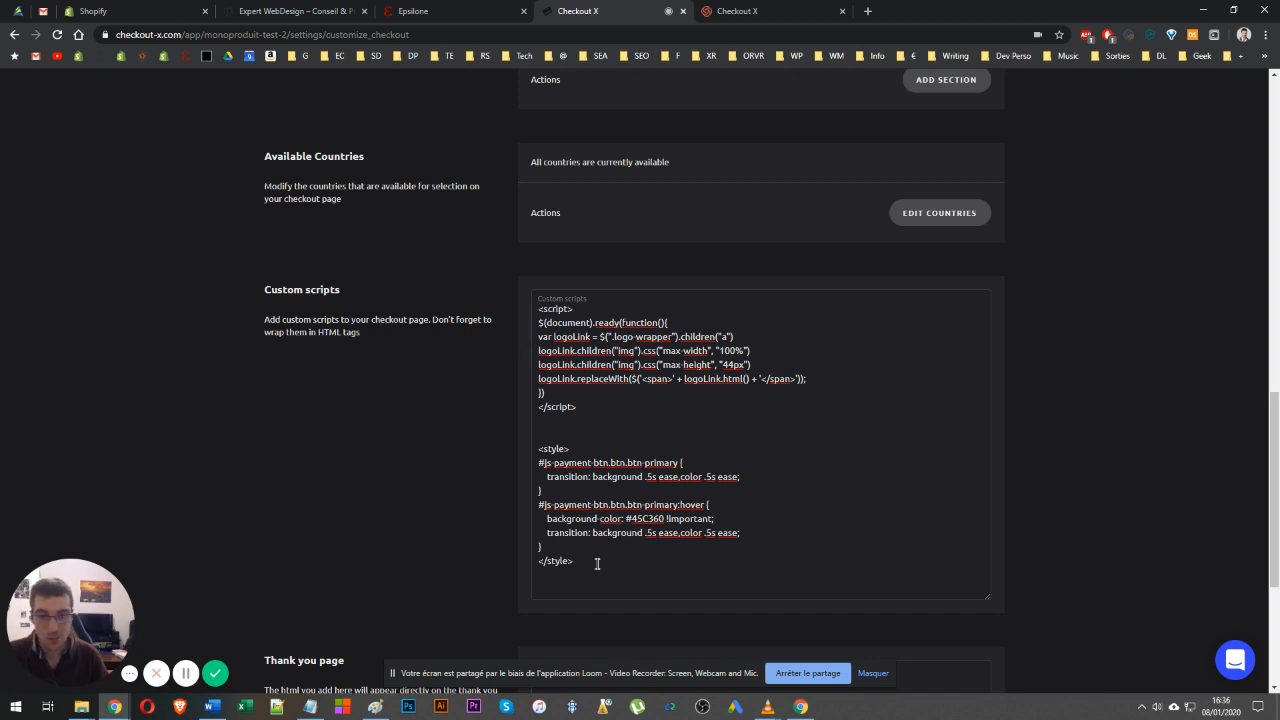
left_click_drag(597, 563, 462, 434)
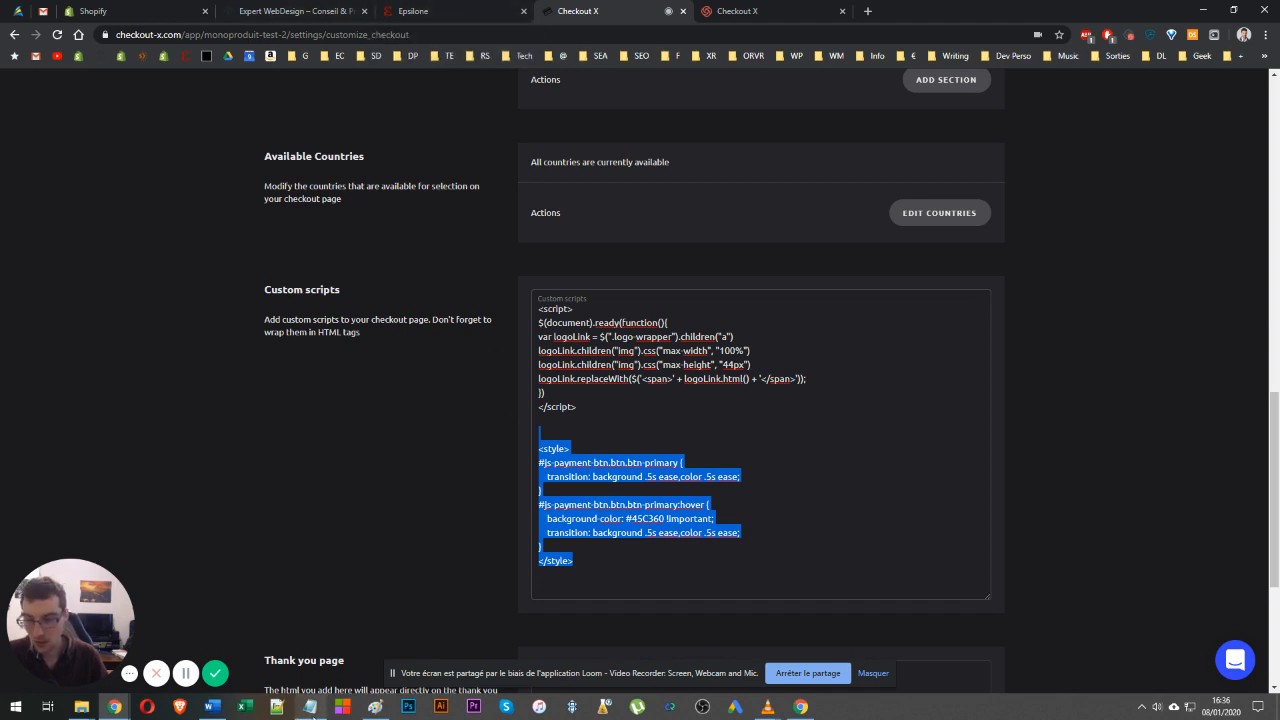
left_click(316, 714)
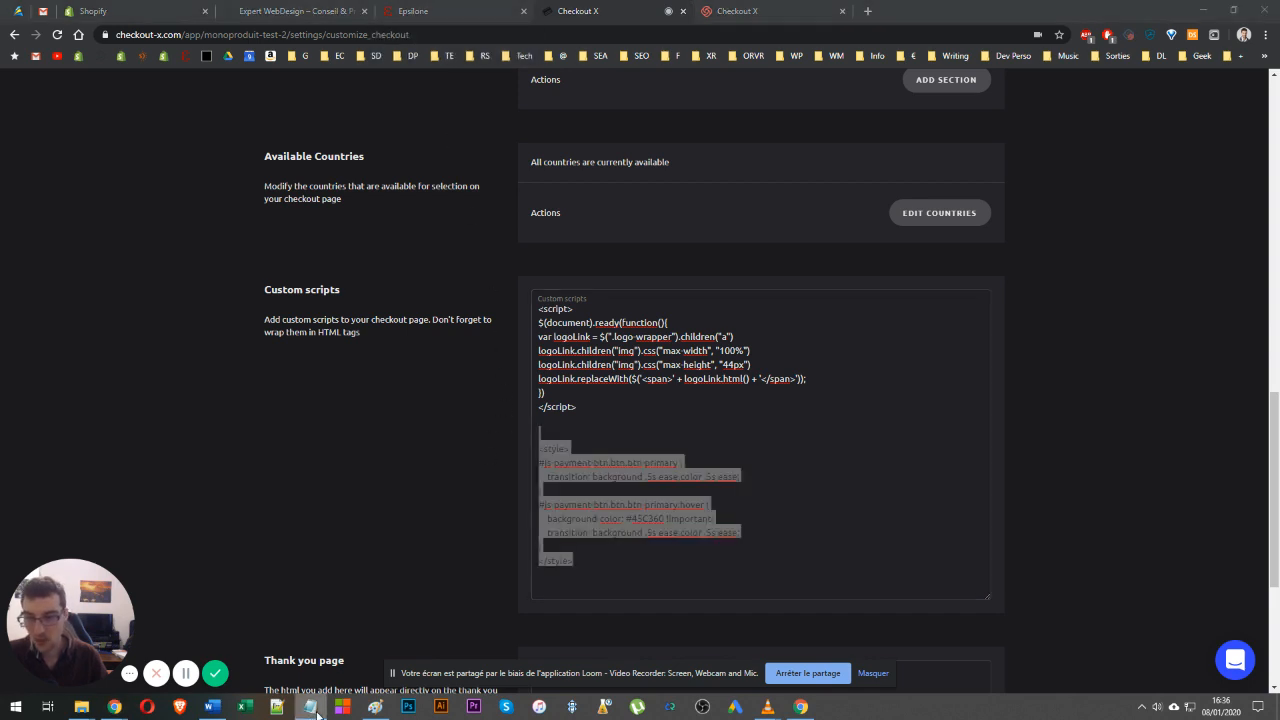
left_click(614, 545)
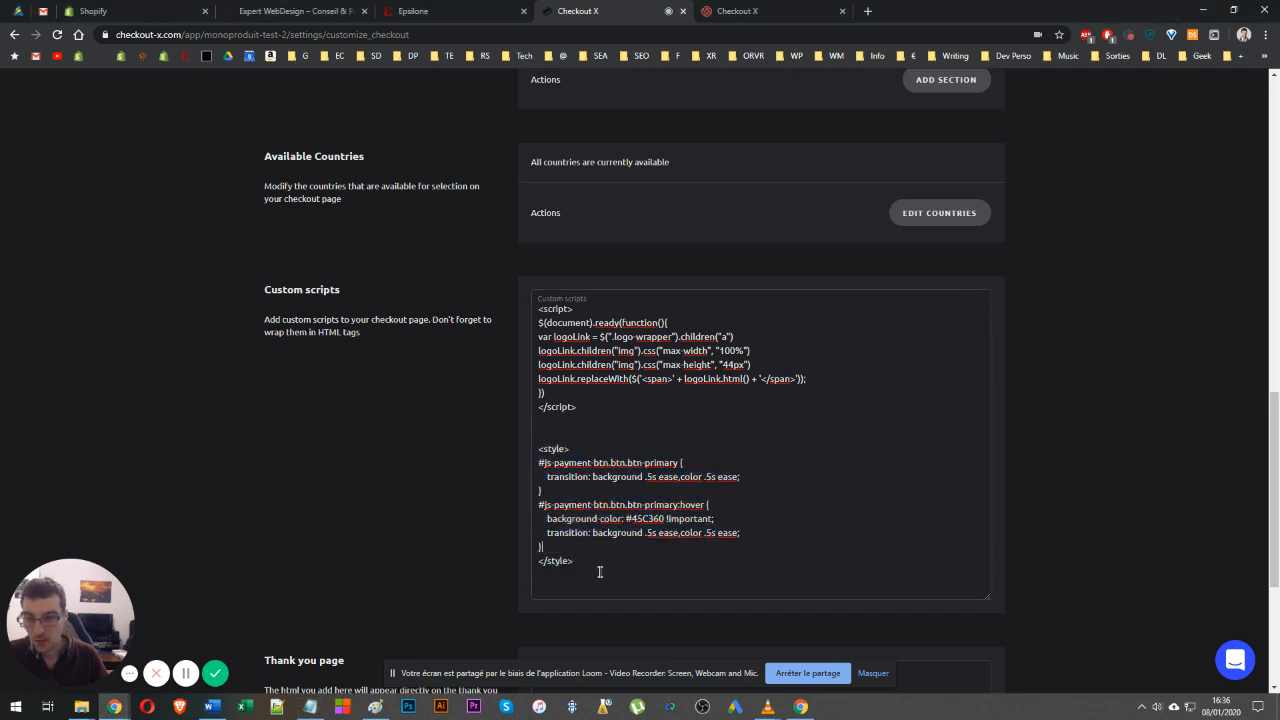
Step: Examine the opening script tag and the opening and closing style tags that wrap the custom code
left_click(586, 448)
left_click_drag(586, 448, 516, 450)
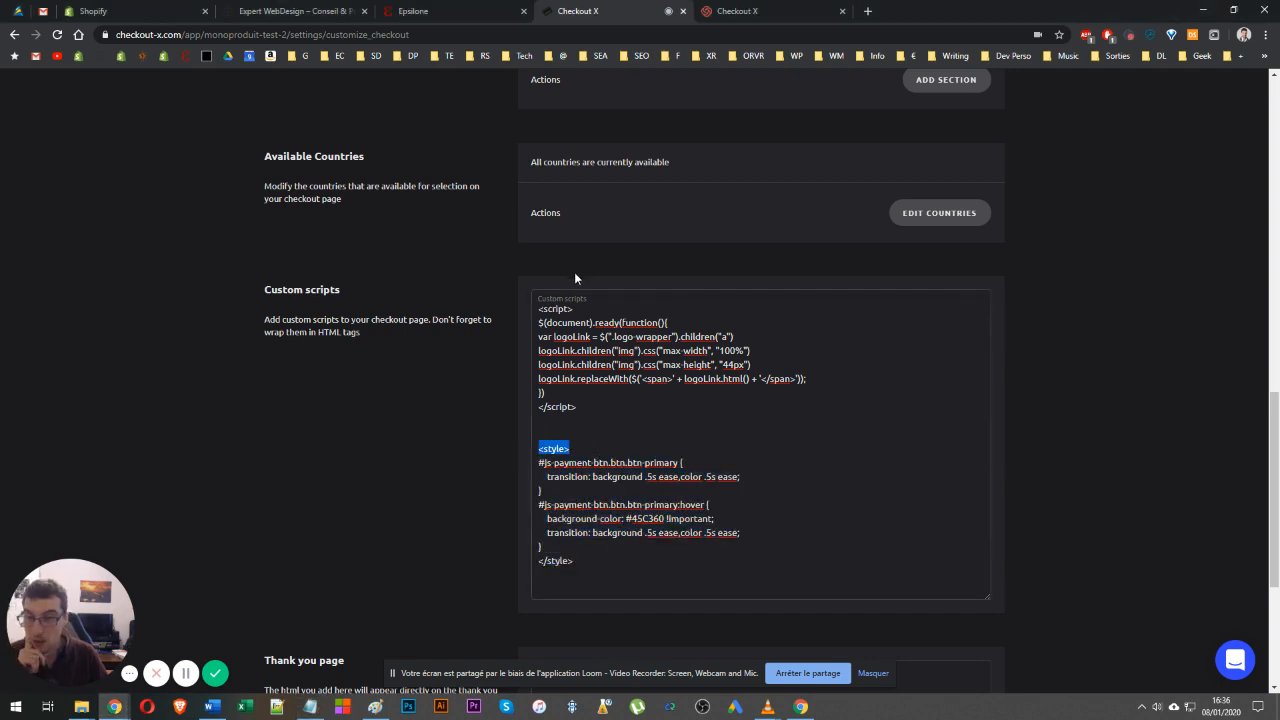
left_click_drag(583, 297, 489, 298)
left_click(609, 292)
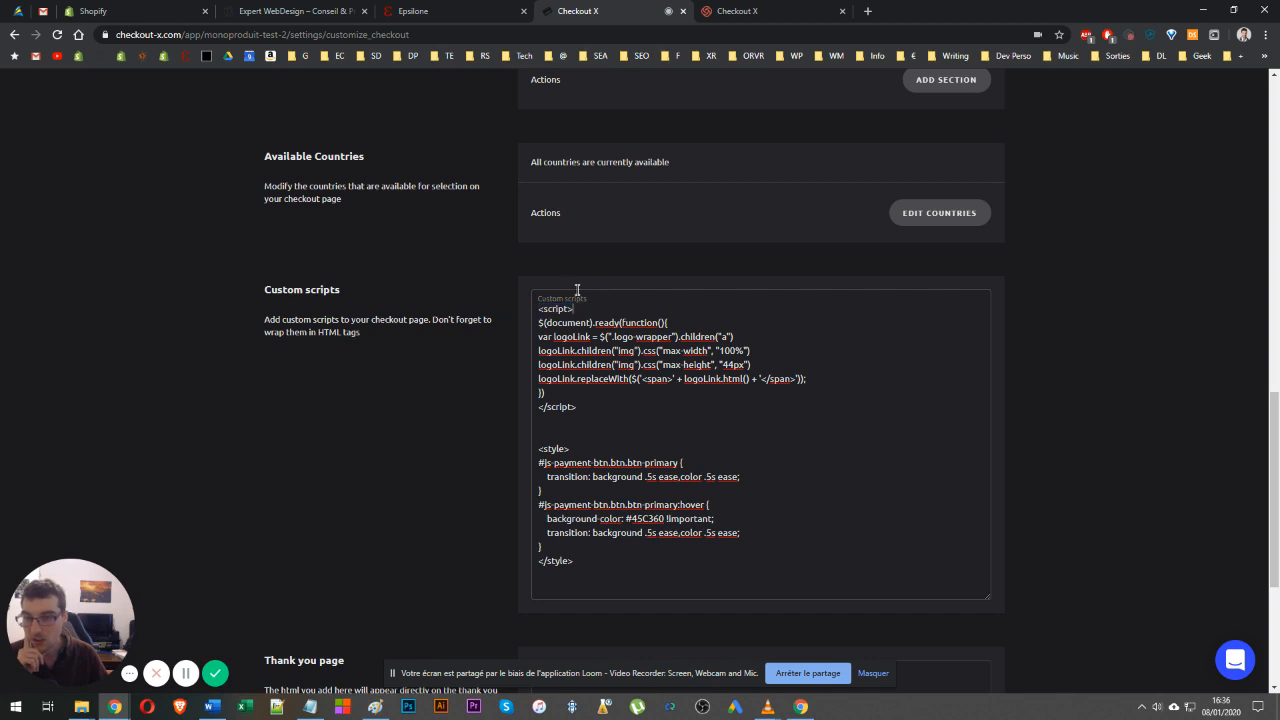
left_click_drag(578, 449, 538, 449)
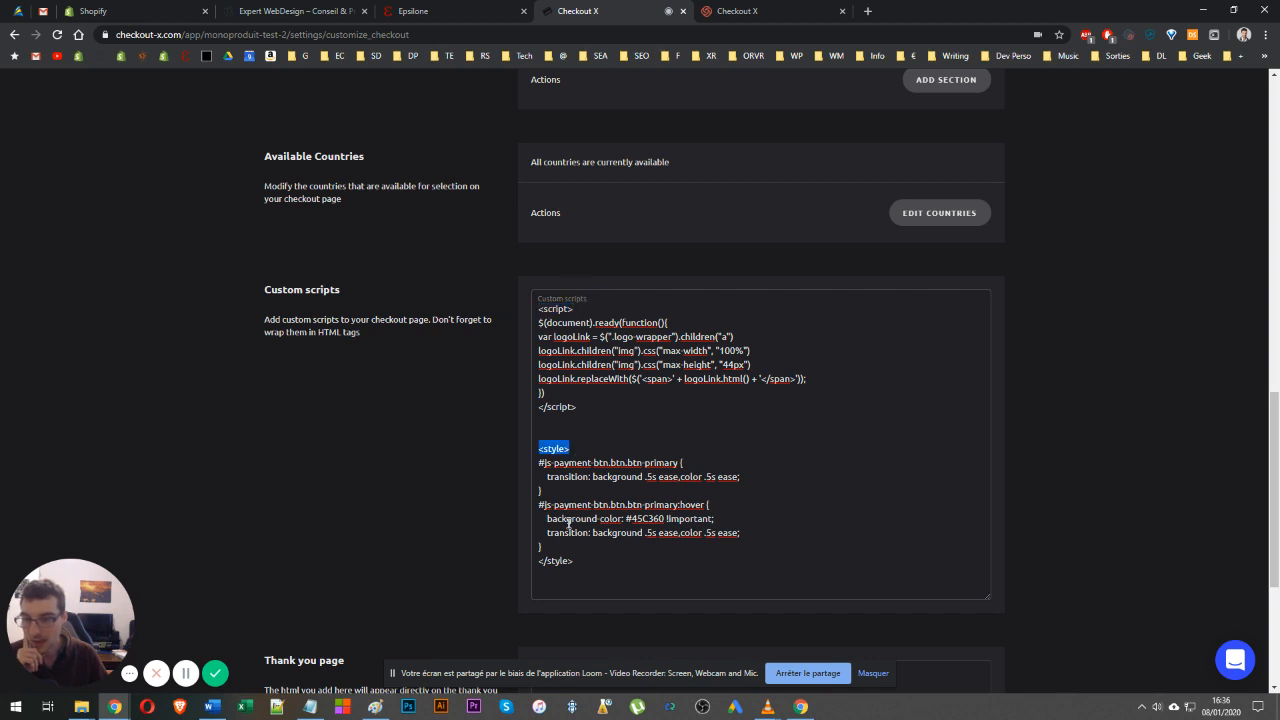
left_click_drag(591, 566, 520, 563)
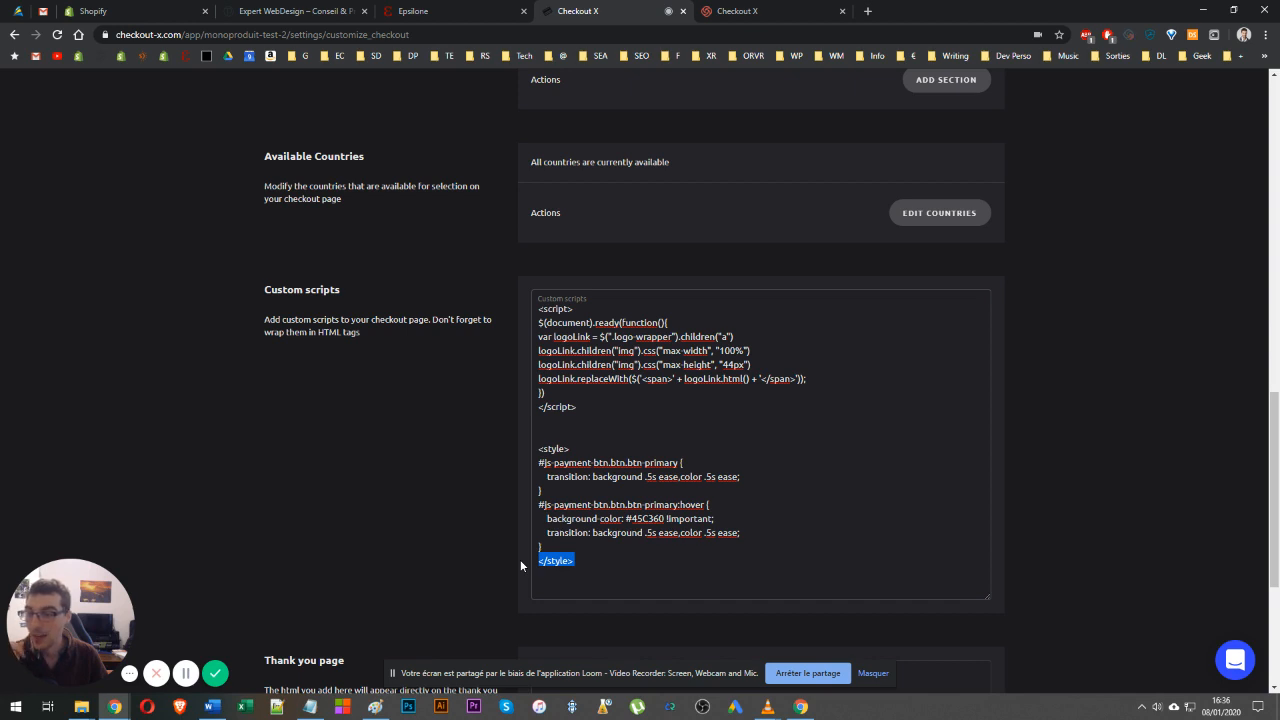
left_click(558, 548)
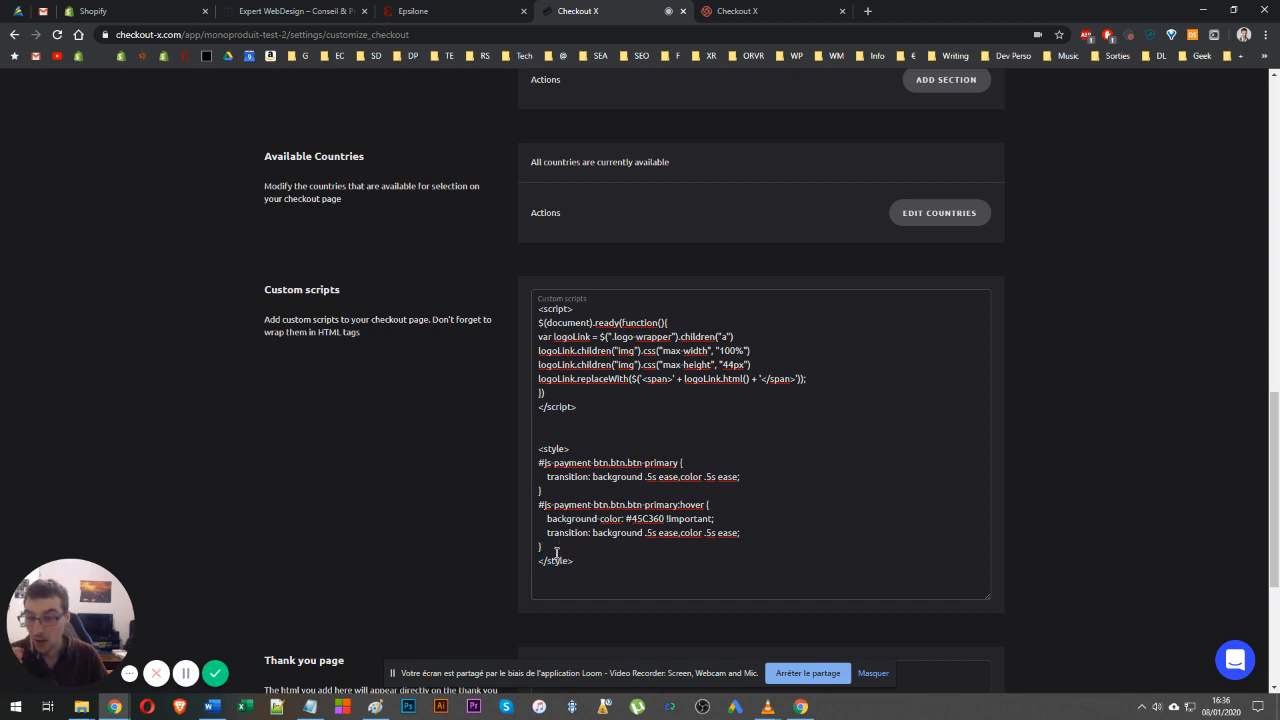
Step: Highlight the CSS rules inside the style tags and the JavaScript inside the script tags to compare them
left_click_drag(552, 550, 522, 462)
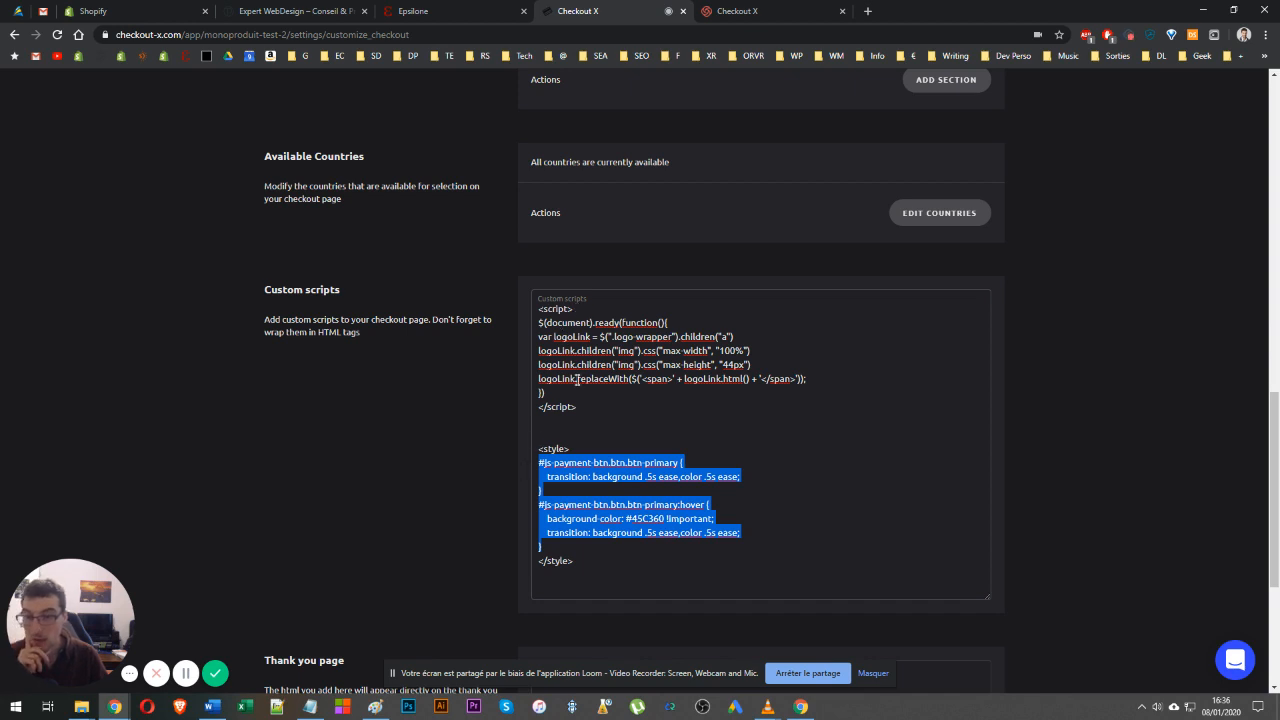
left_click(591, 415)
left_click_drag(592, 413, 504, 310)
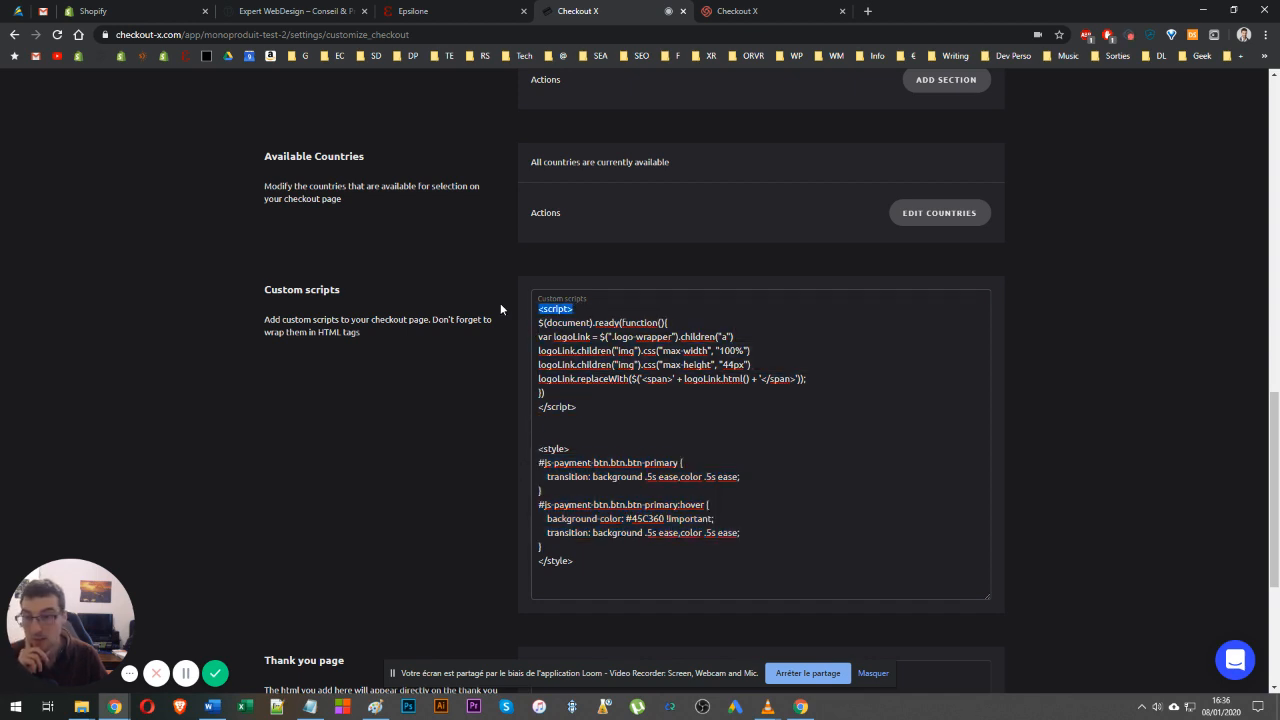
left_click_drag(599, 406, 488, 406)
left_click_drag(568, 393, 509, 314)
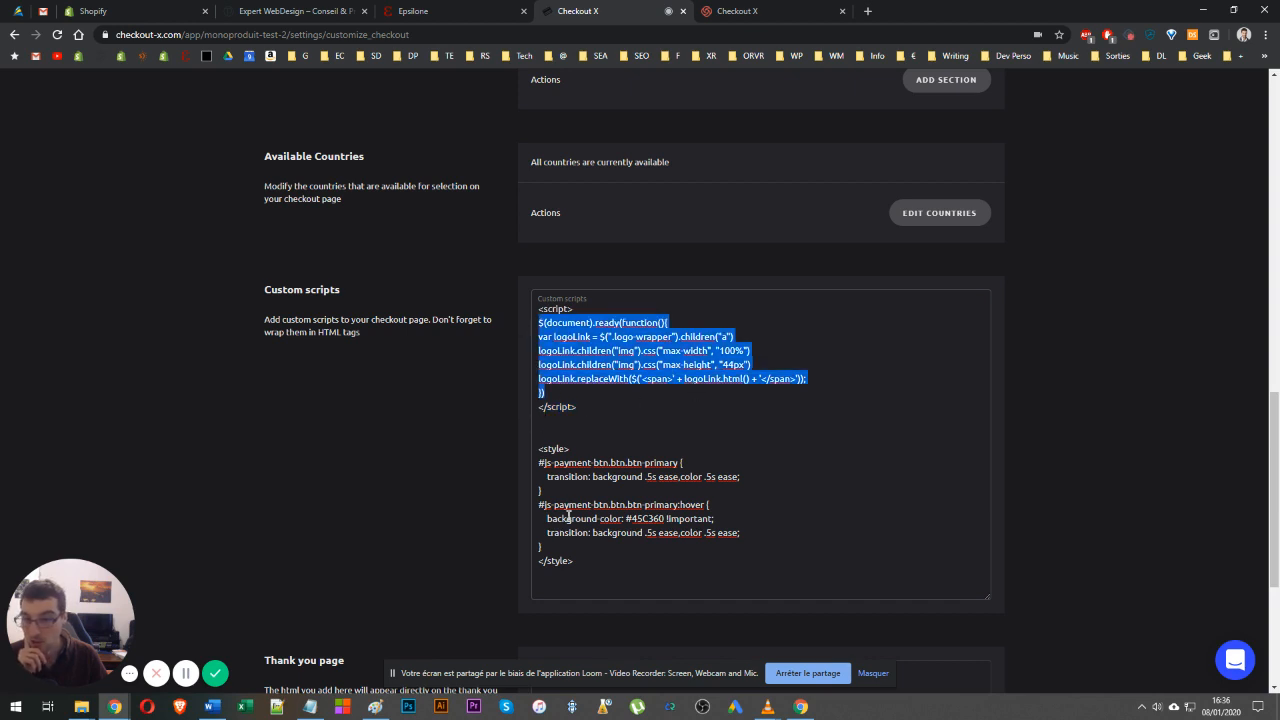
left_click_drag(561, 552, 522, 470)
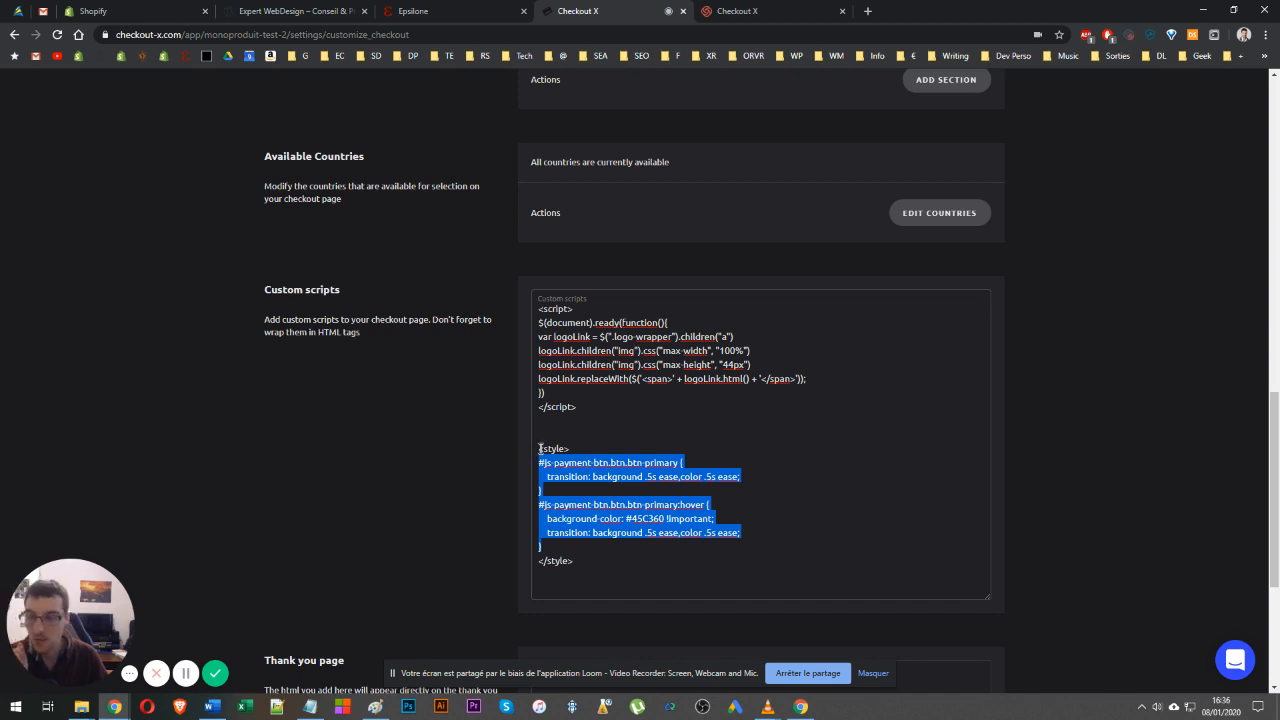
Step: Highlight the first payment button selector in the CSS and check the "Finaliser ma commande" button's hover effect in the preview
left_click(622, 463)
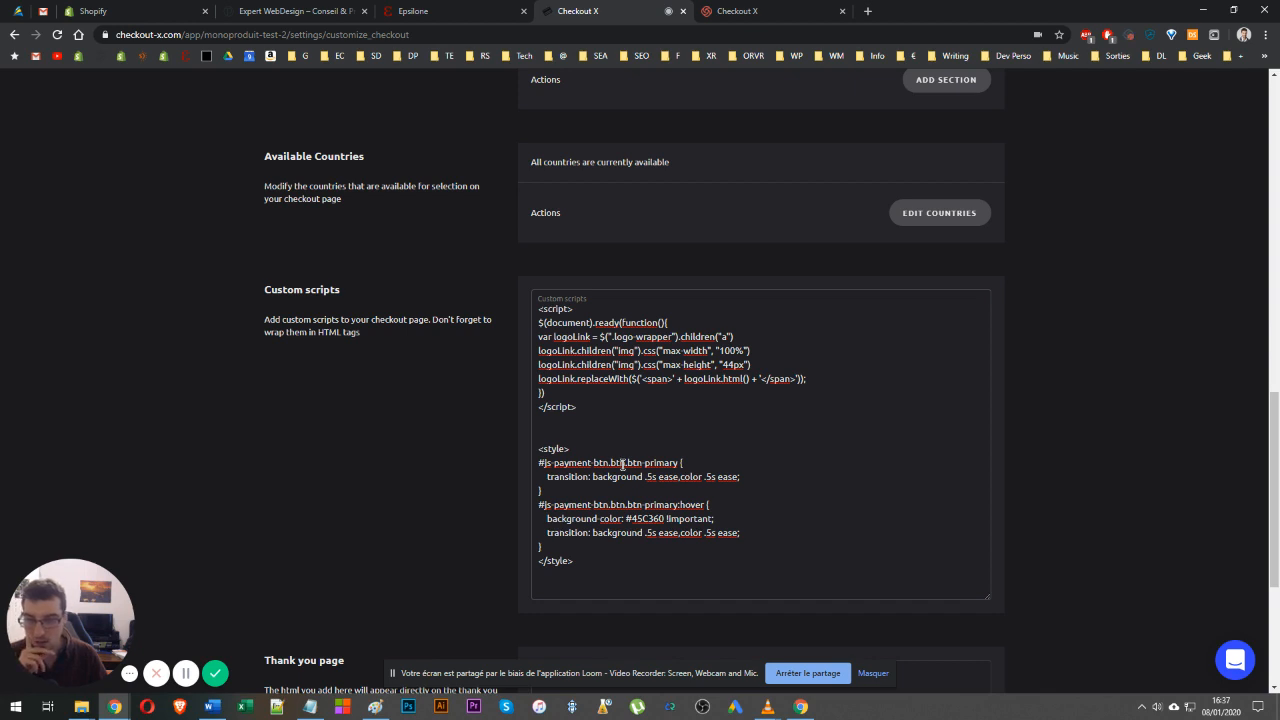
left_click_drag(679, 463, 475, 466)
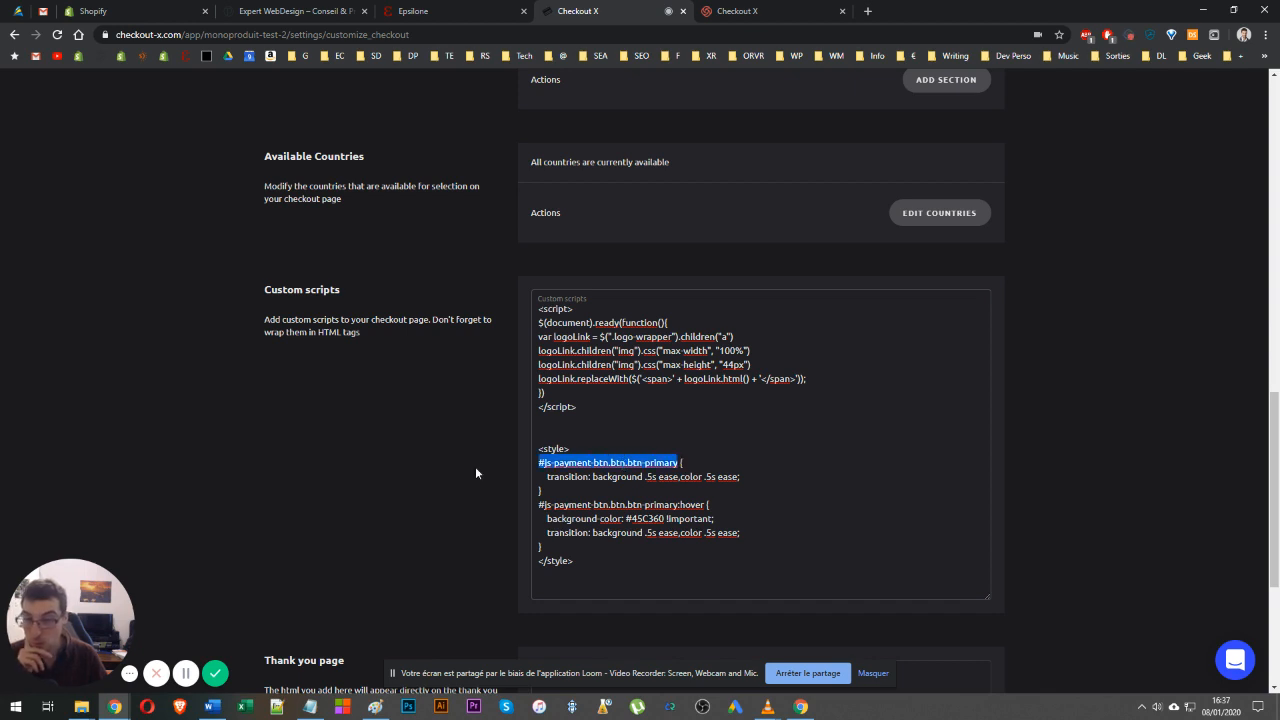
left_click(728, 11)
left_click(557, 6)
left_click(456, 6)
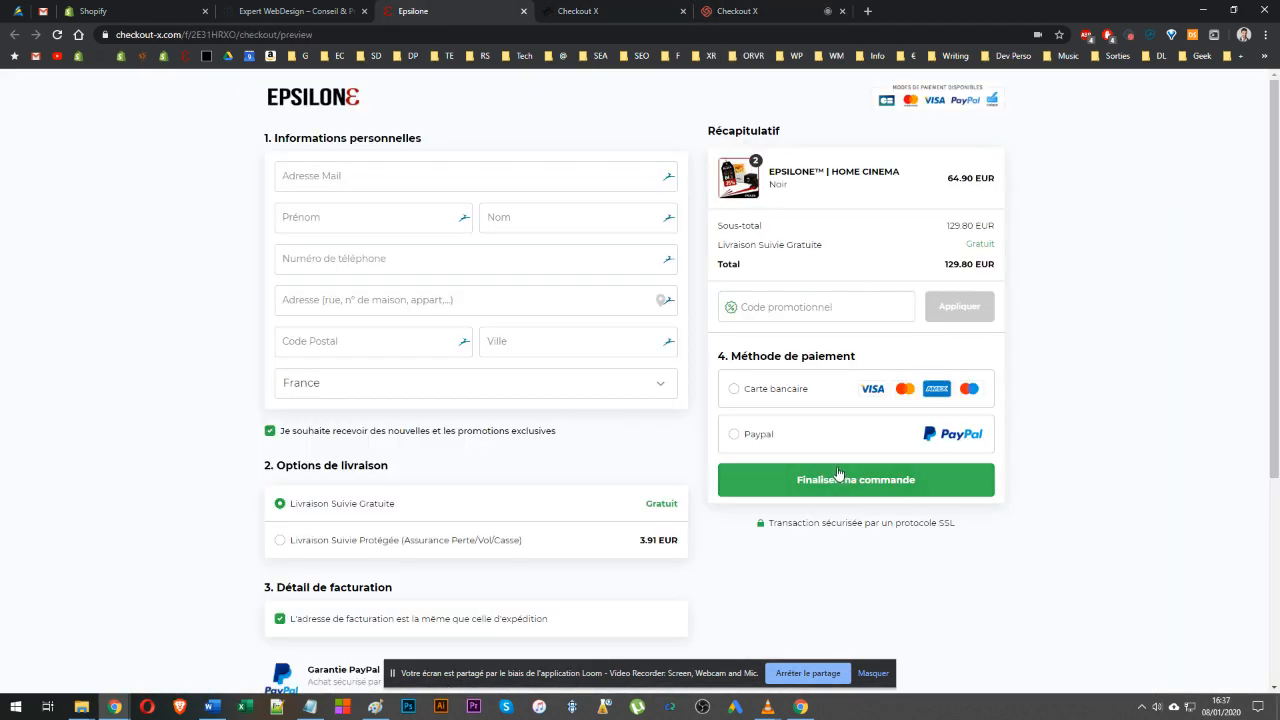
left_click(575, 7)
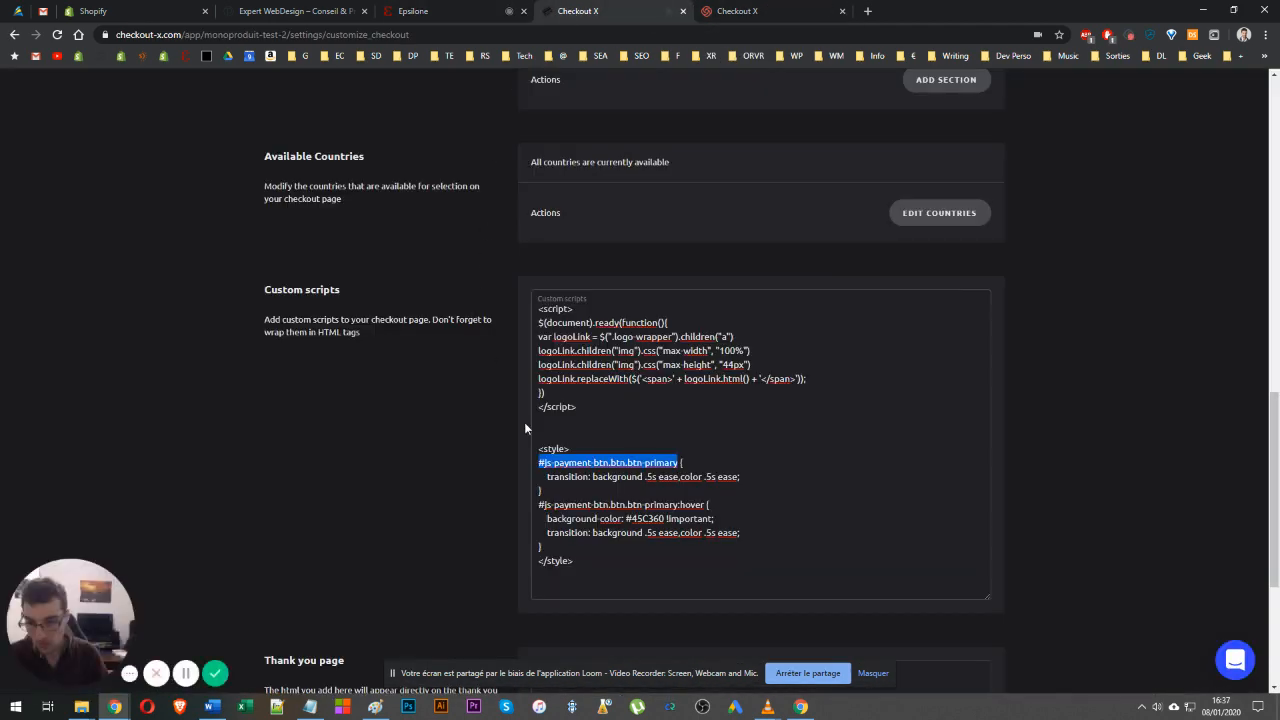
Step: Examine the payment button's base and hover selectors, then highlight the hover rule's background-color line and its hex value
left_click(539, 462)
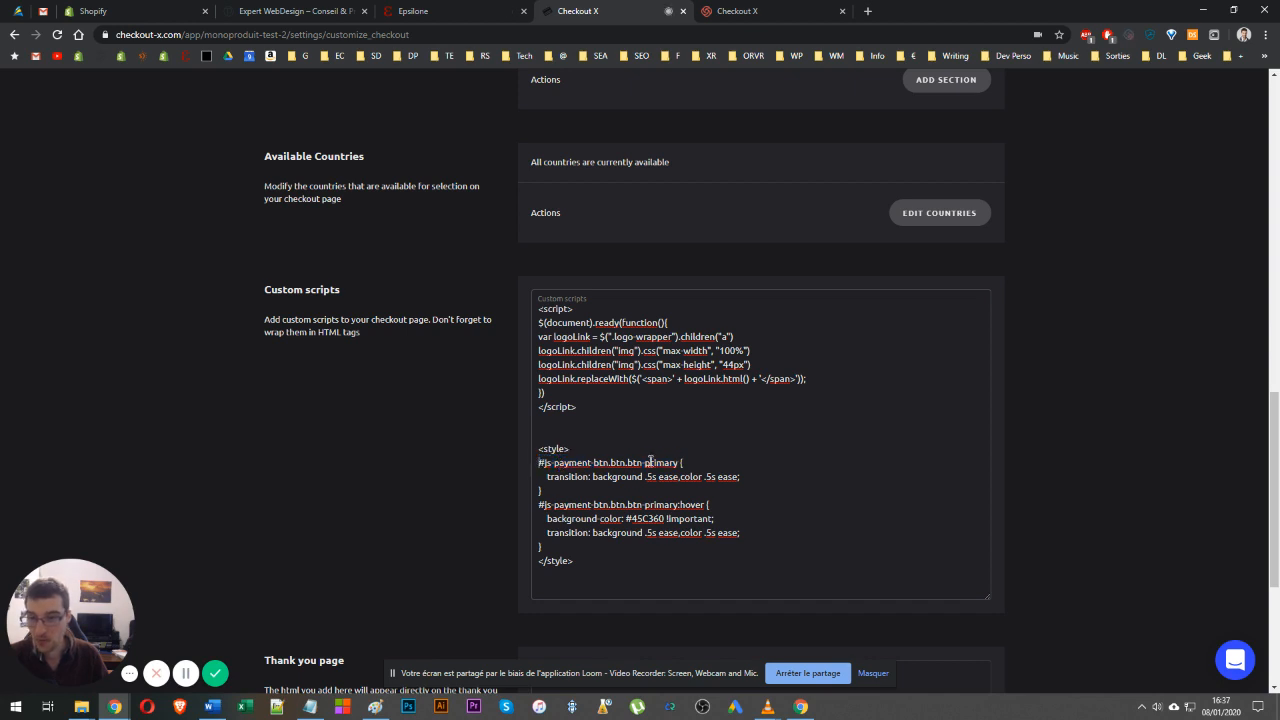
left_click_drag(677, 462, 506, 452)
left_click(592, 470)
key("shift+Home")
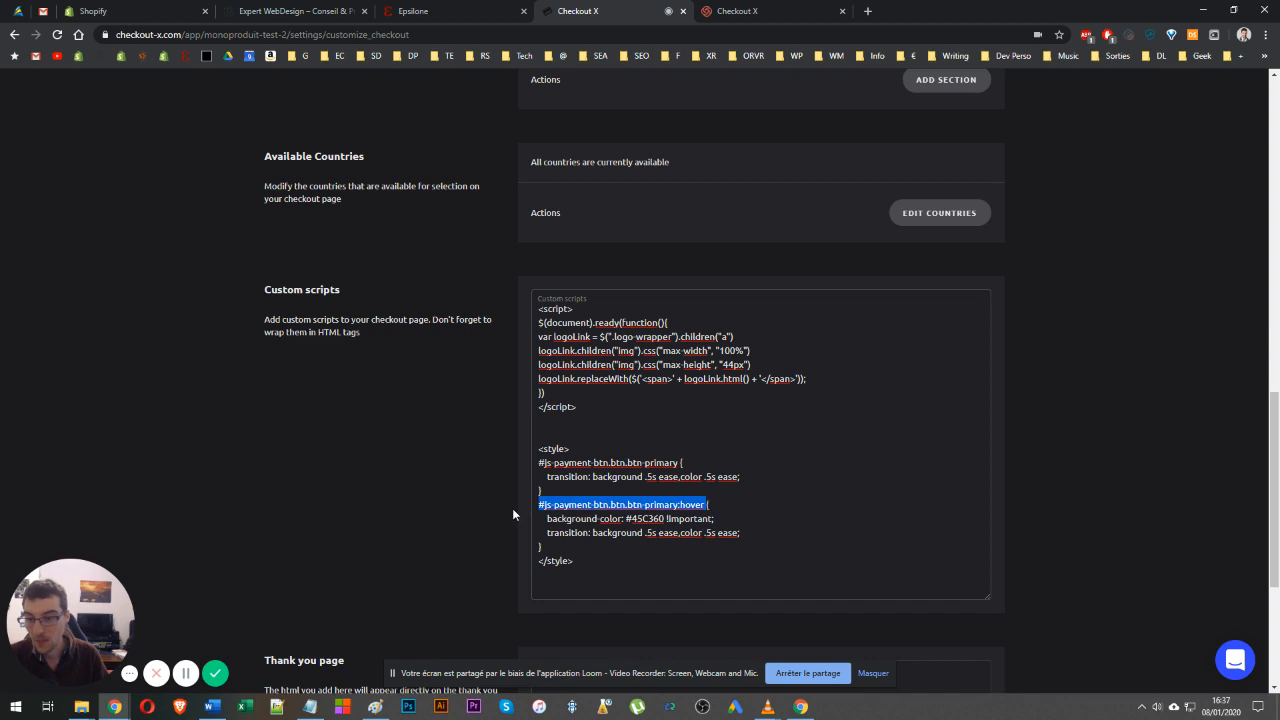
left_click(678, 505)
left_click_drag(678, 505, 709, 506)
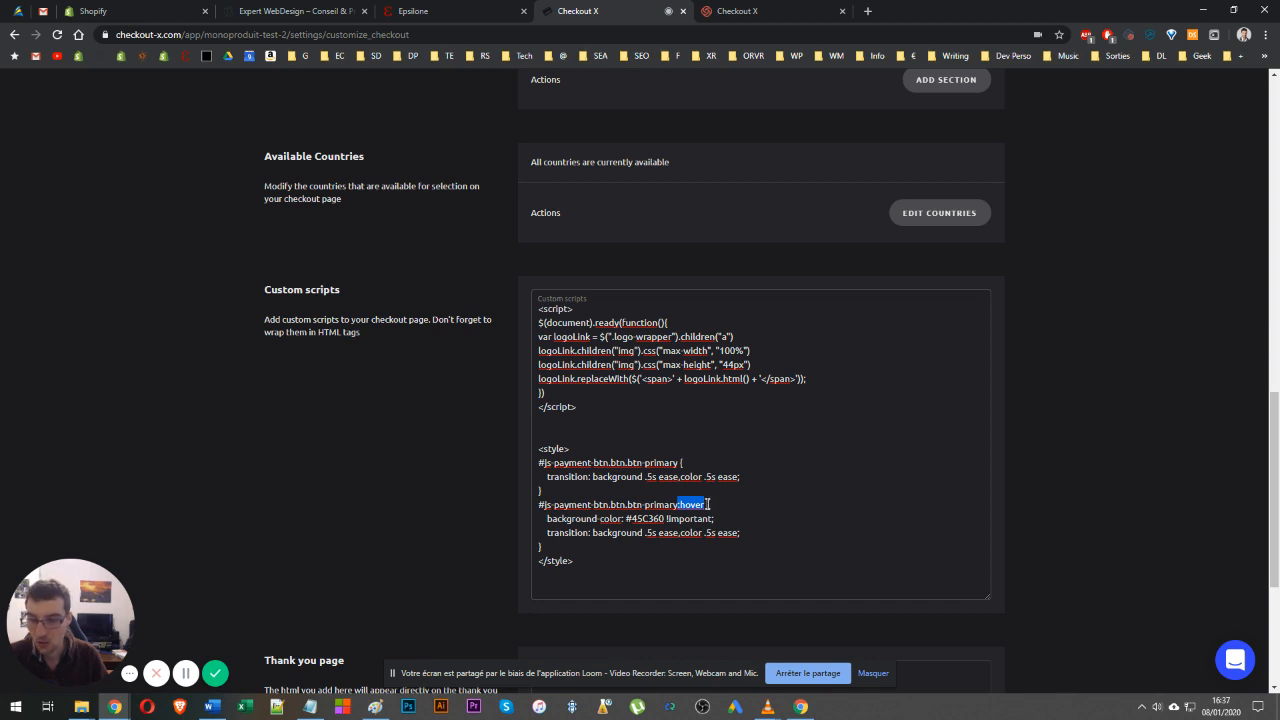
left_click_drag(729, 517, 512, 517)
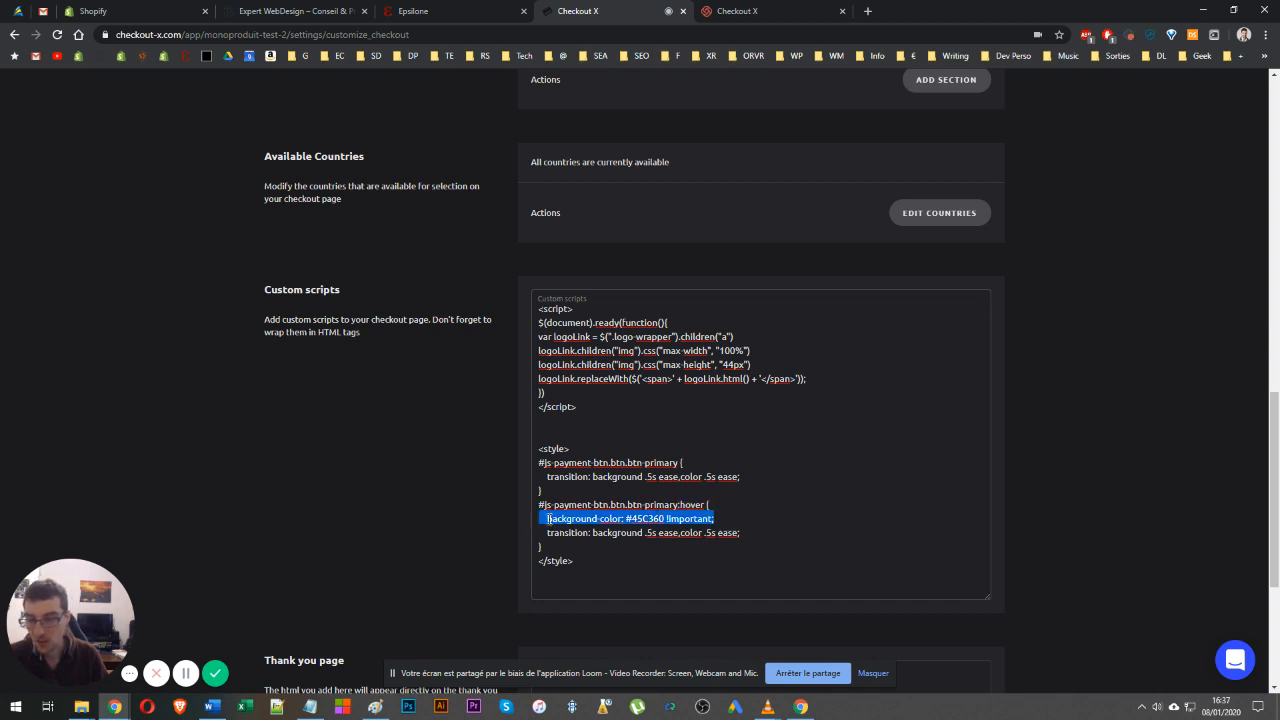
double_click(647, 518)
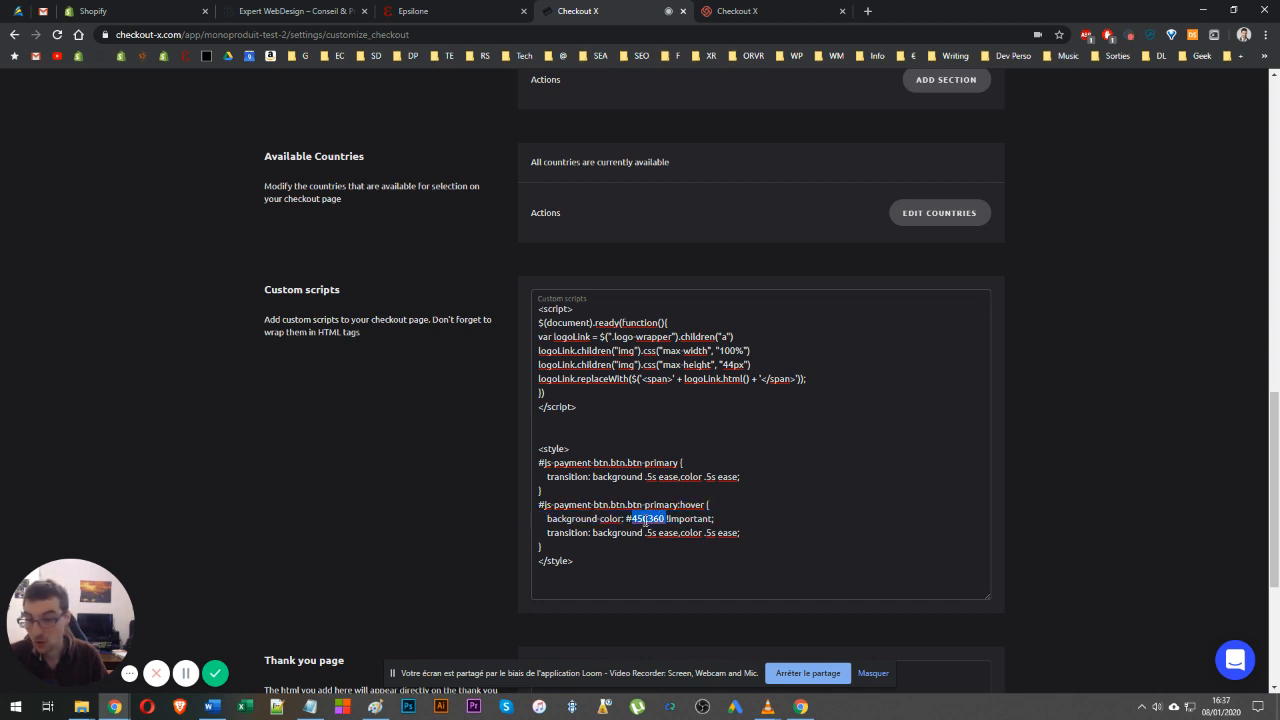
Step: Check the payment button in the checkout preview, then highlight the !important flag after the hover rule's background color
key("ctrl+shift+Tab")
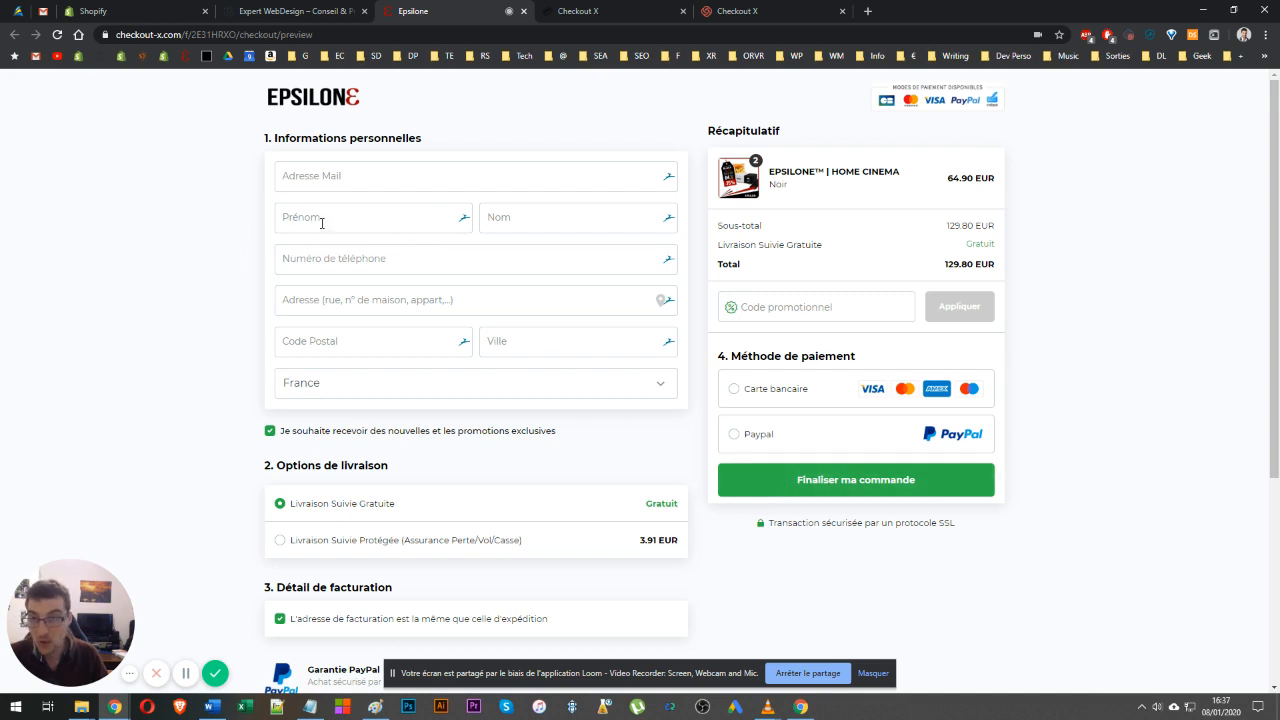
left_click(578, 11)
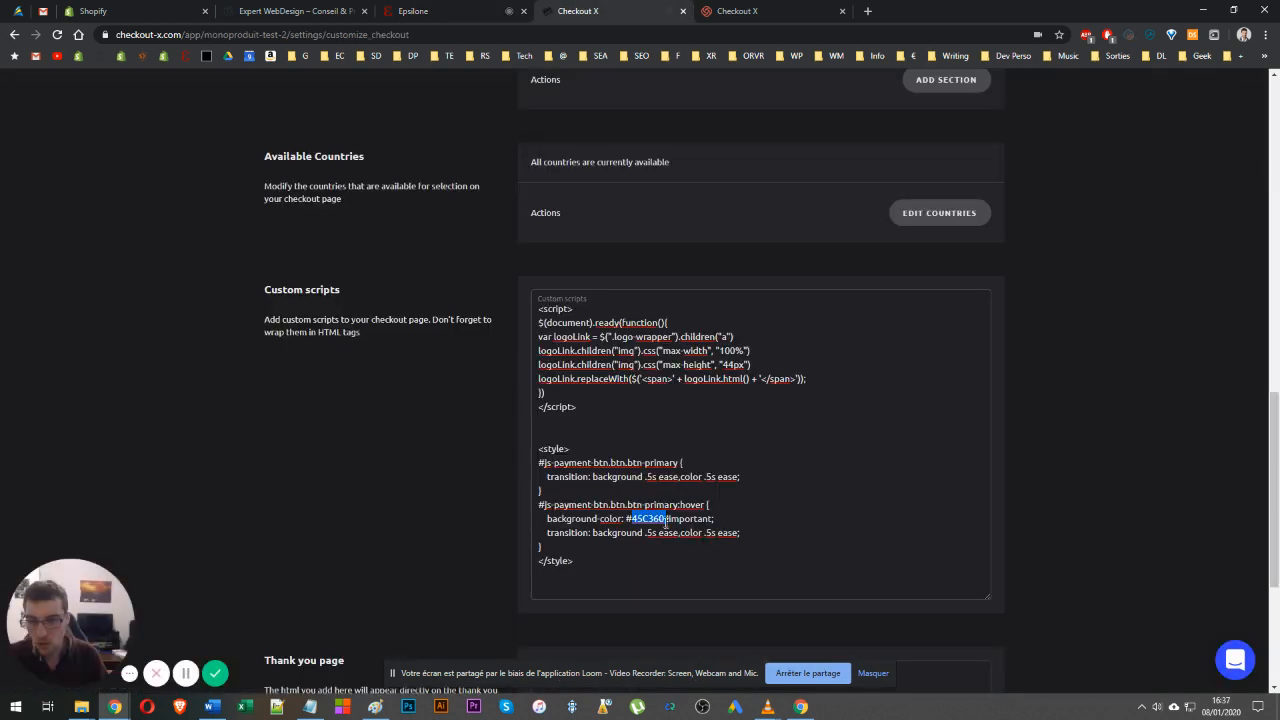
left_click(666, 518)
left_click_drag(666, 518, 713, 519)
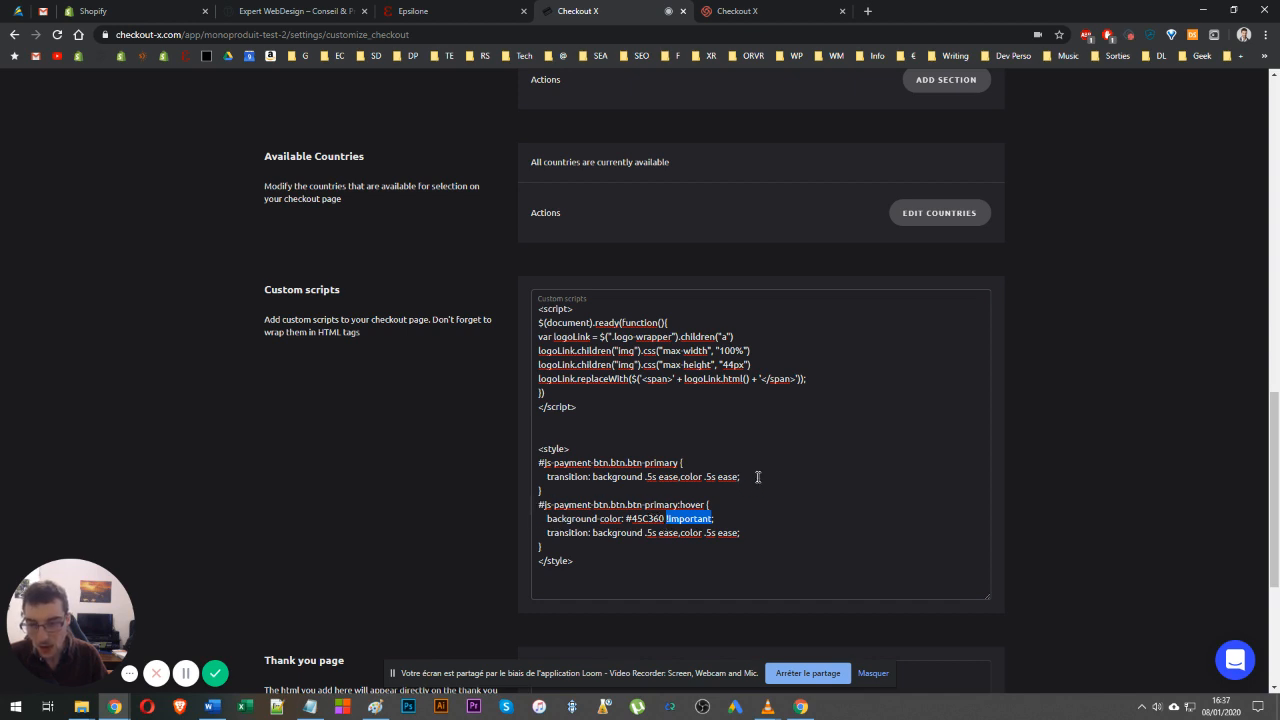
Step: Highlight the transition lines in the payment button's base and hover rules to compare them
left_click_drag(758, 477, 518, 466)
left_click(545, 485)
left_click(754, 531)
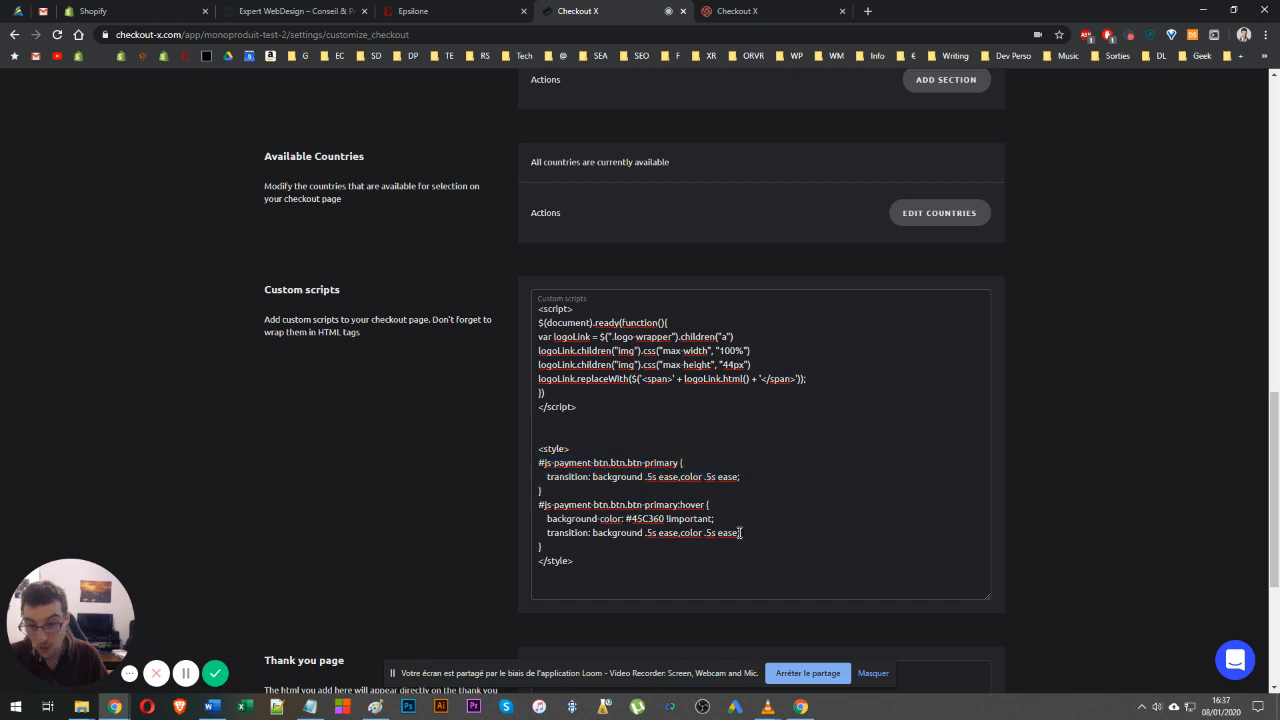
key("shift+Home")
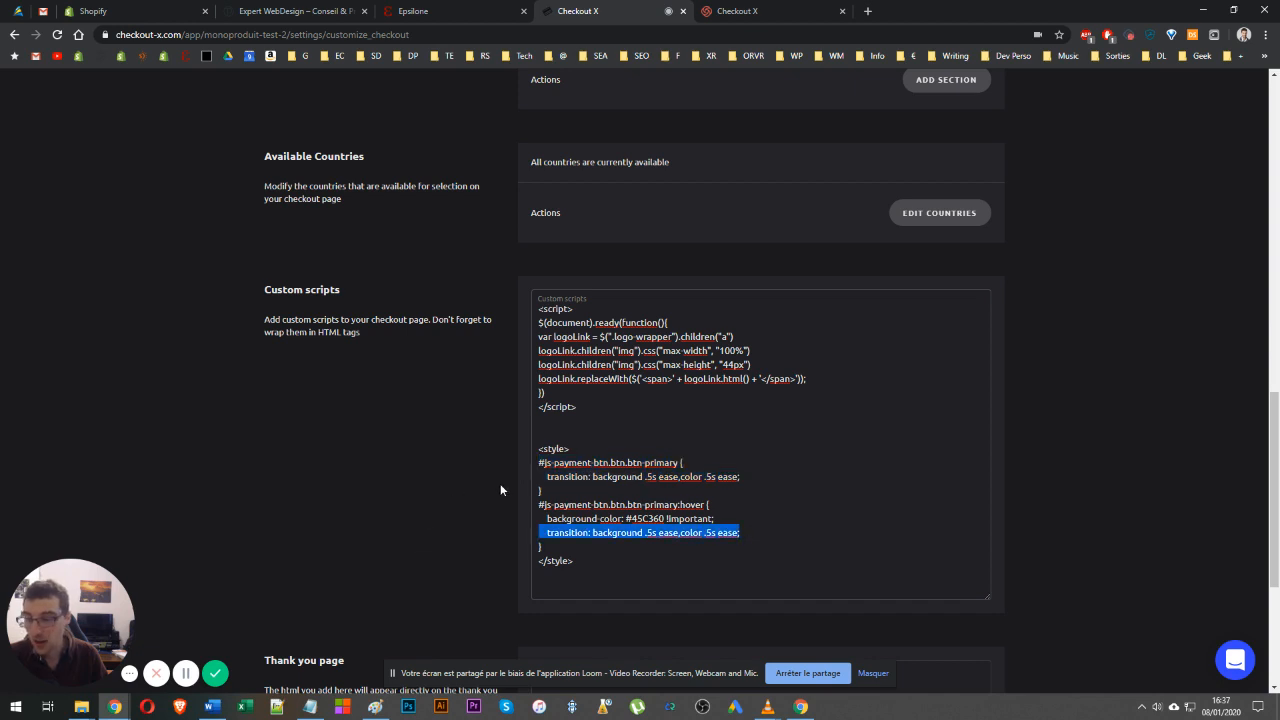
left_click(740, 476)
key("shift+Home")
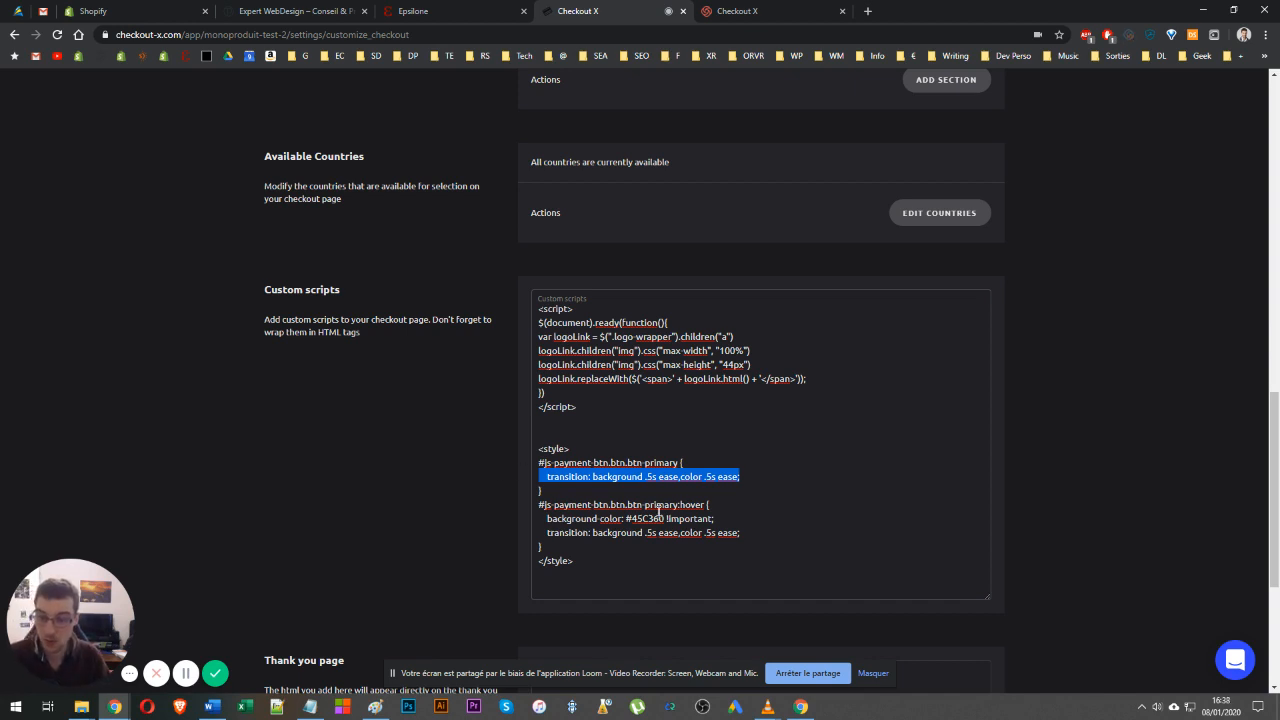
Step: Check the "Finaliser ma commande" button's color transition in the preview, then highlight the hover rule's transition line
left_click(476, 9)
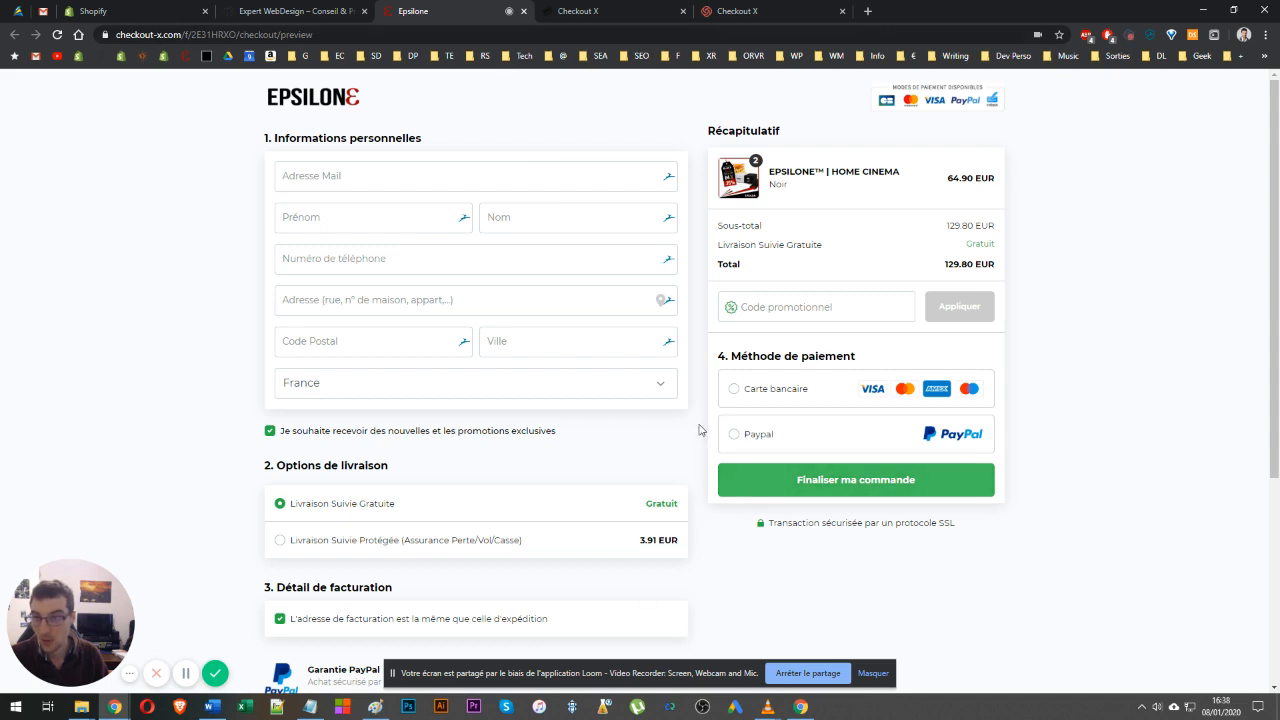
left_click(580, 11)
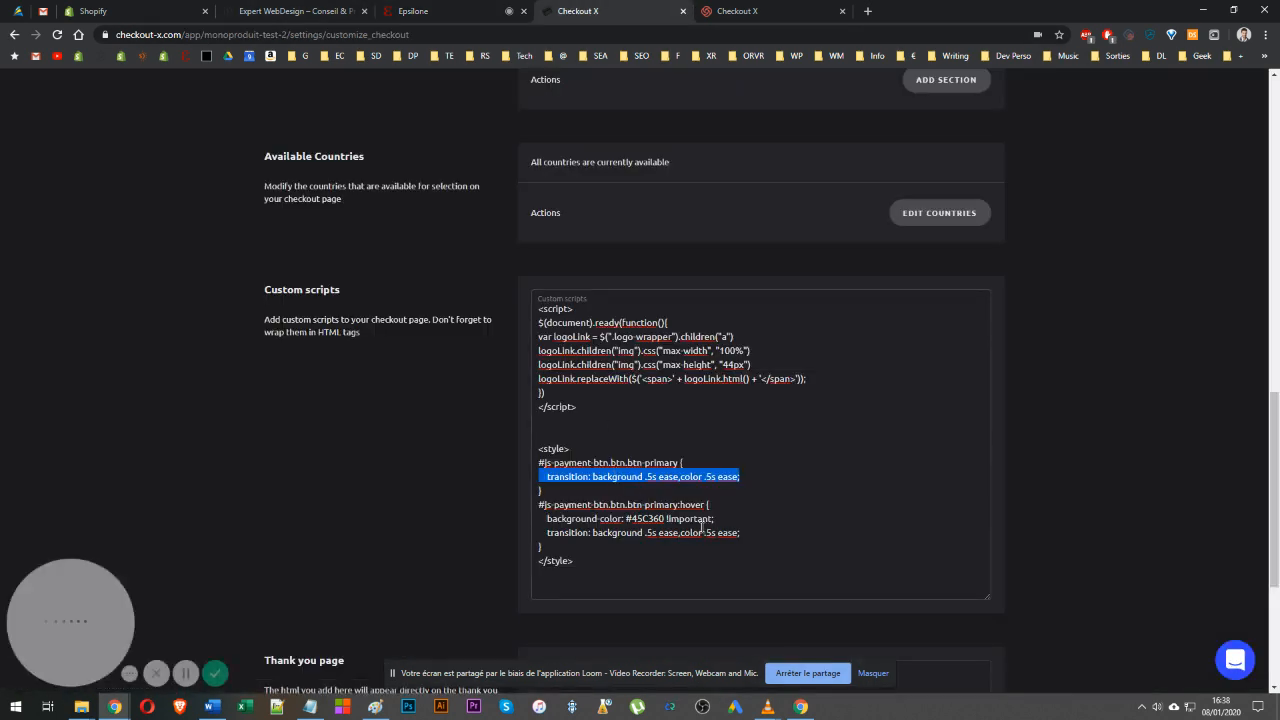
left_click_drag(745, 532, 507, 535)
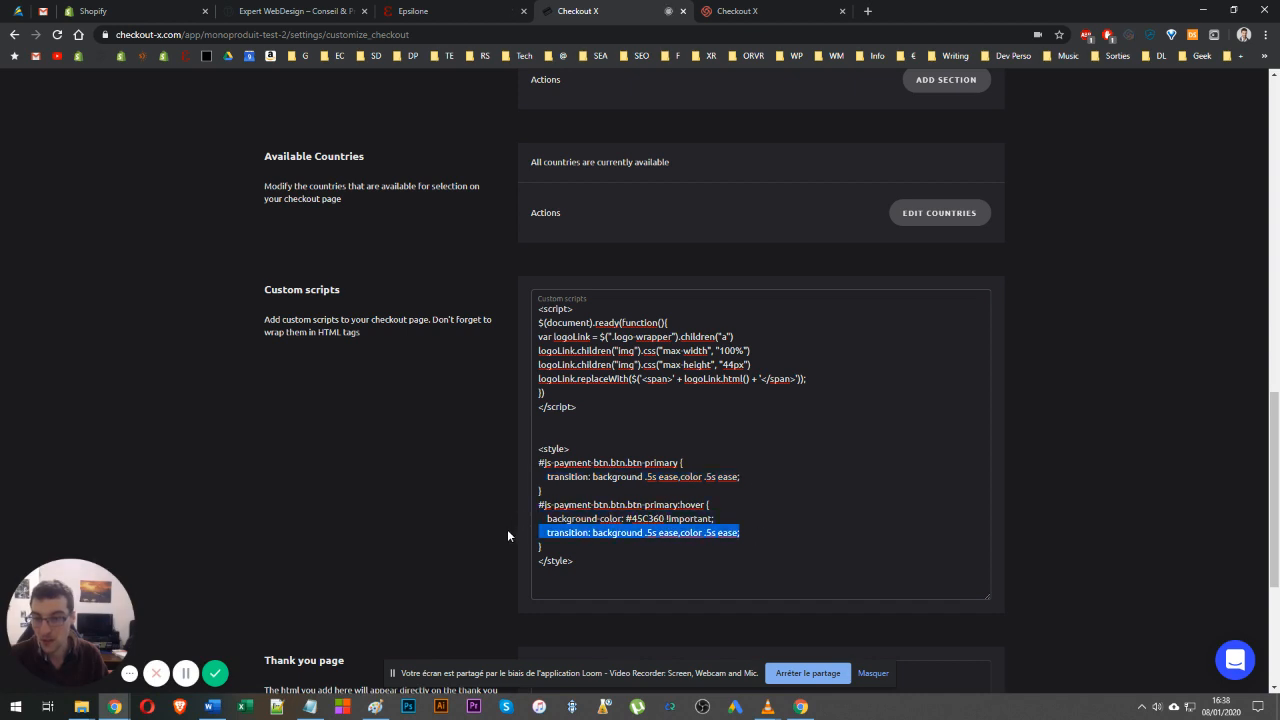
Step: Recheck the checkout preview, then highlight the payment button's base rule and both button rules through the closing style tag
left_click(455, 11)
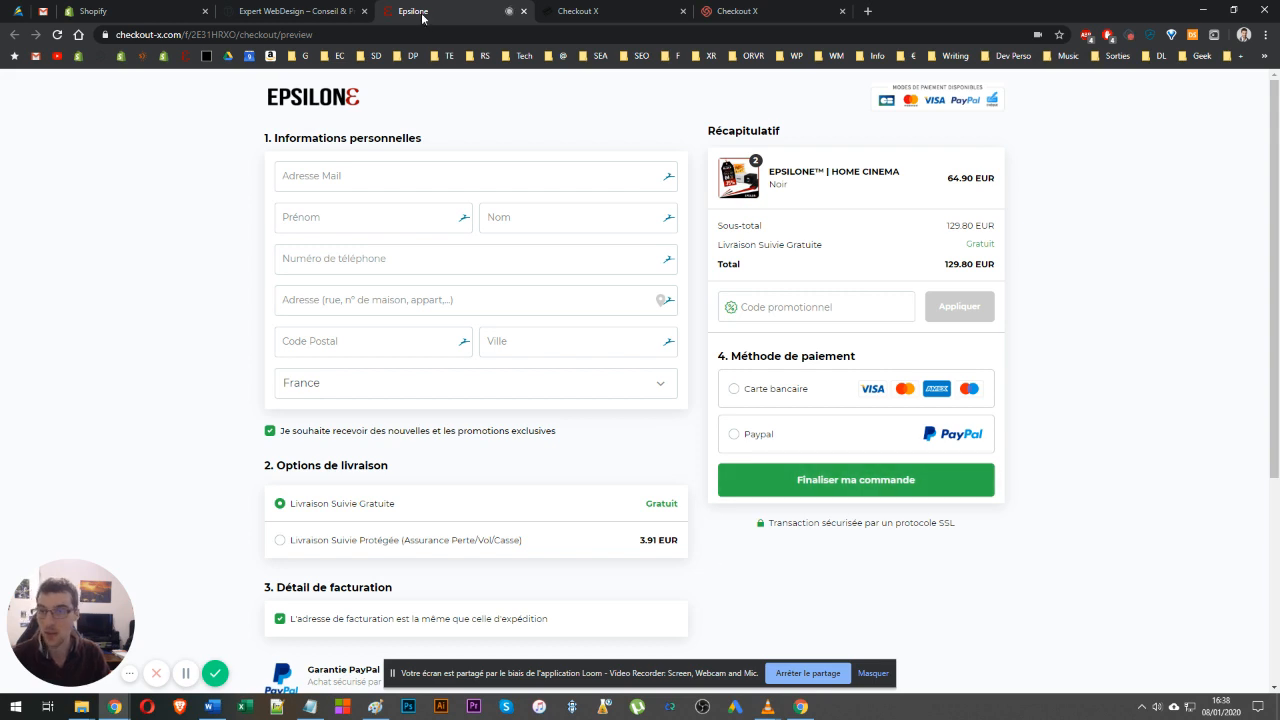
left_click(583, 11)
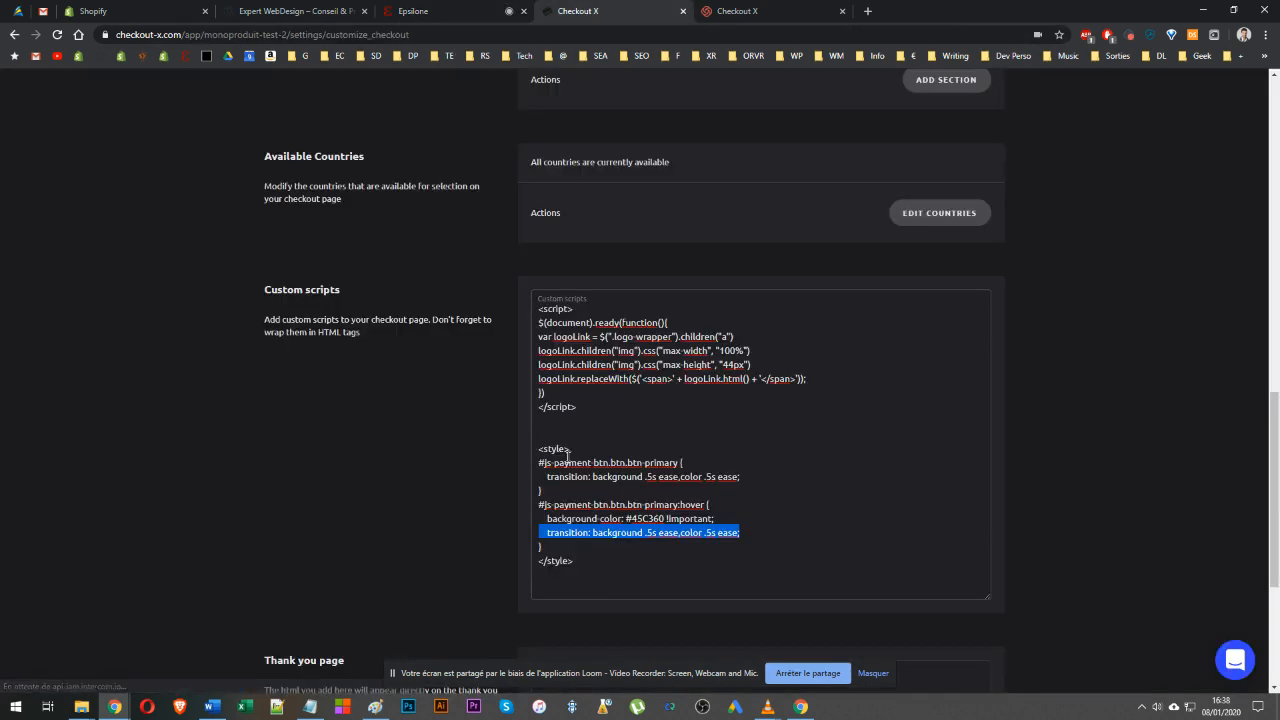
left_click_drag(741, 477, 527, 466)
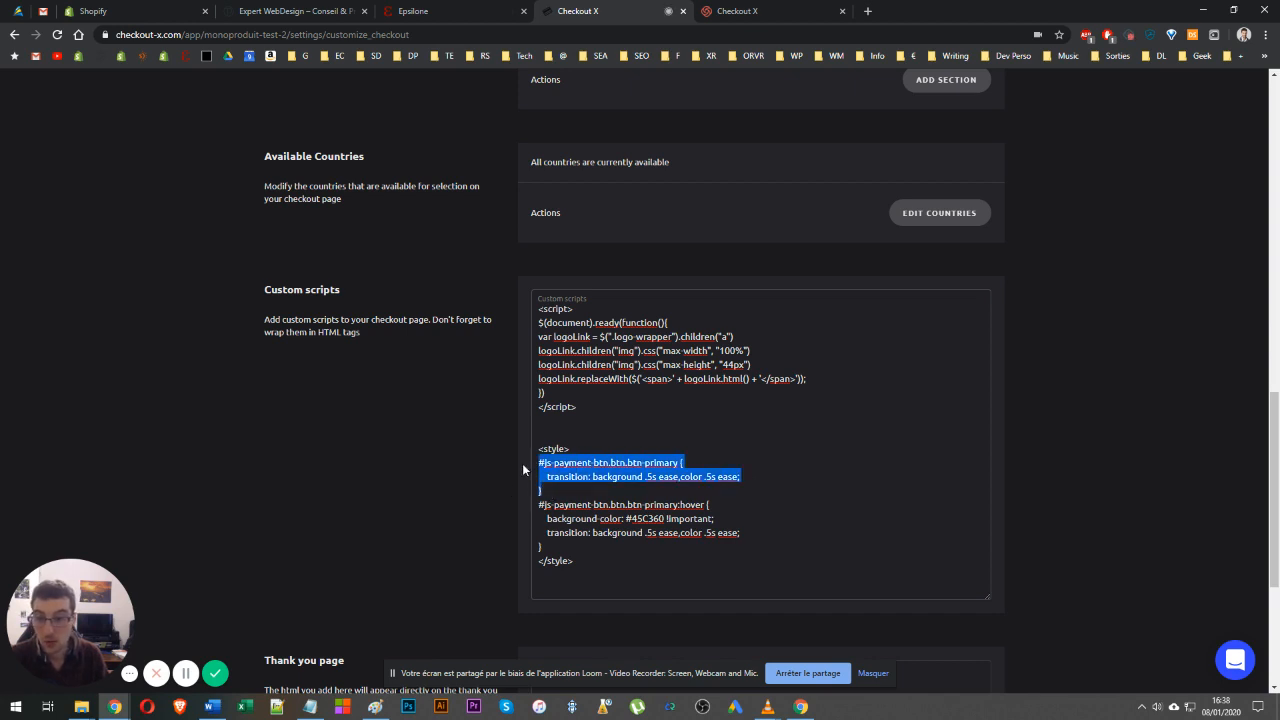
left_click_drag(618, 558, 545, 462)
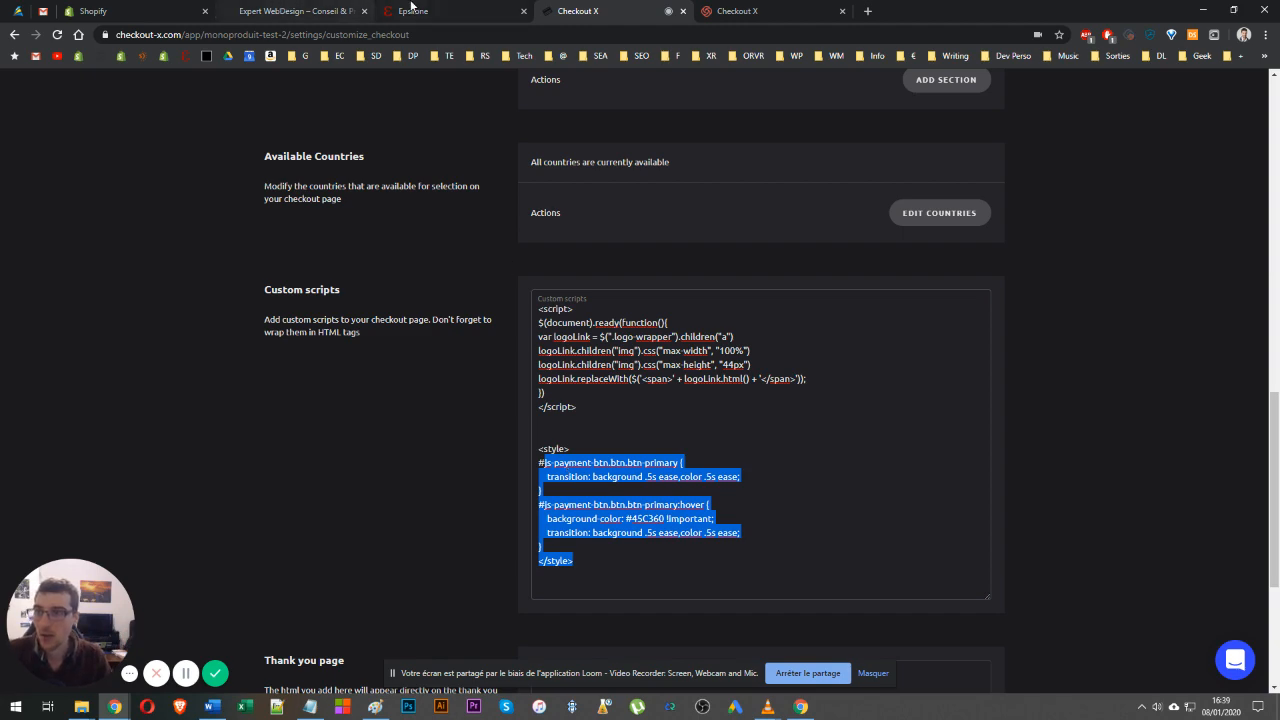
Step: Review the Epsilone checkout preview from the personal information form down to the guarantees and policy links
left_click(413, 11)
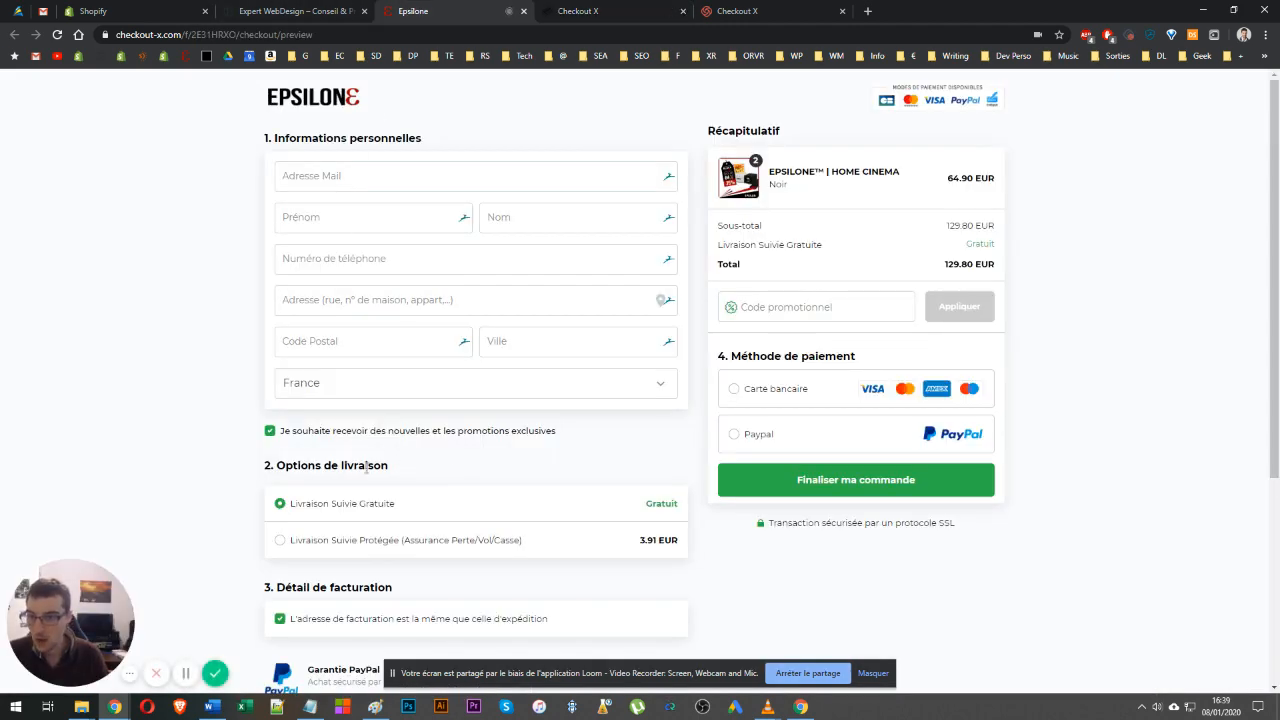
scroll(308, 462, "down", 3)
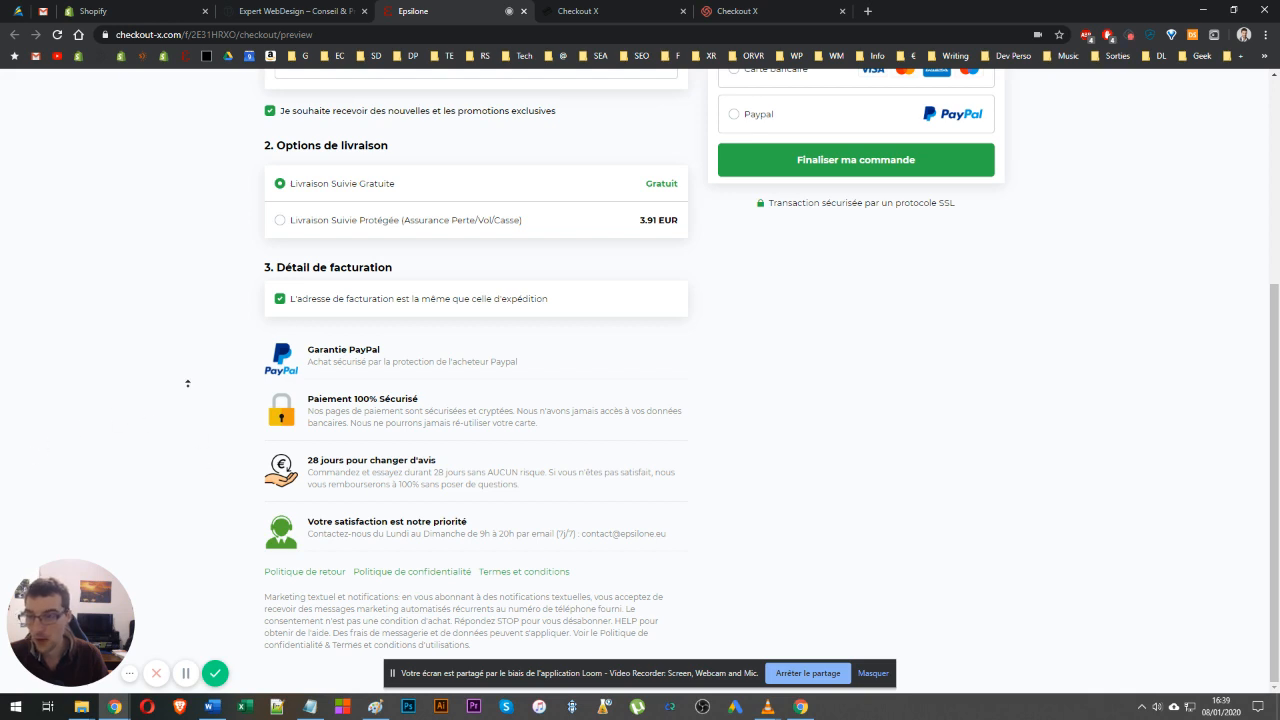
scroll(203, 471, "up", 3)
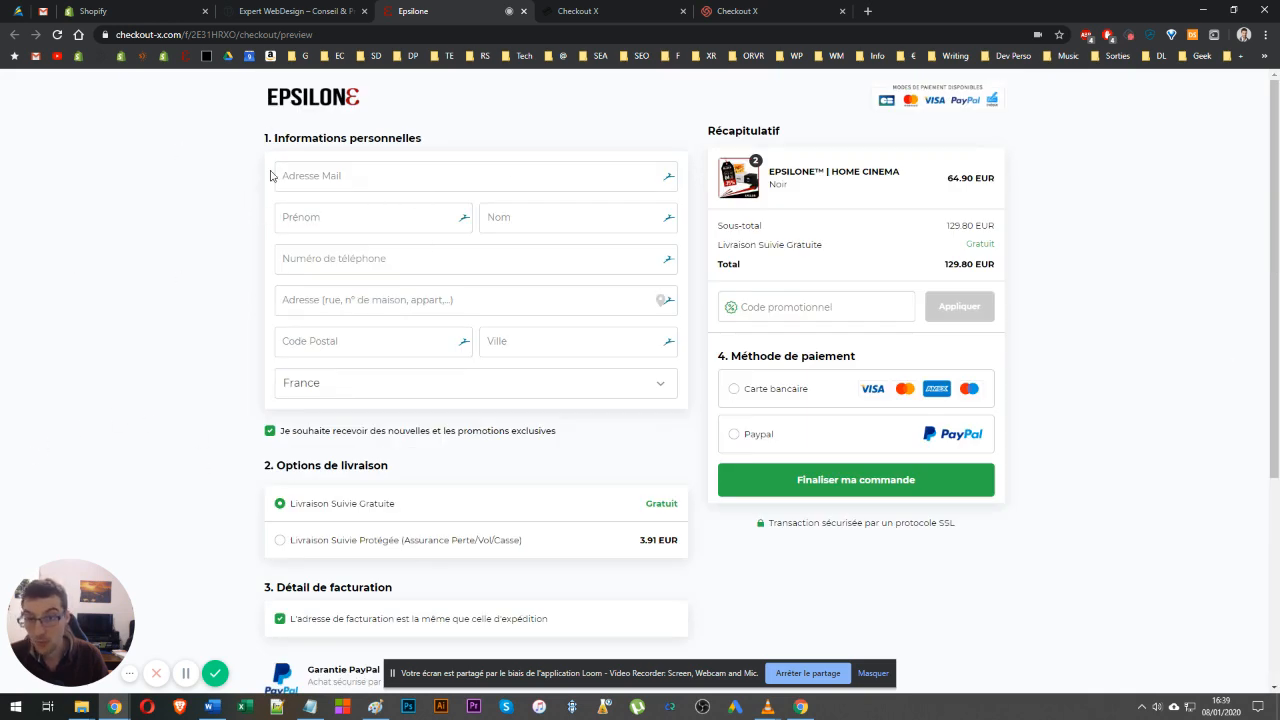
Step: View the Expert WebDesign site's home page, then highlight the payment button's hover rule in the custom scripts
left_click(298, 11)
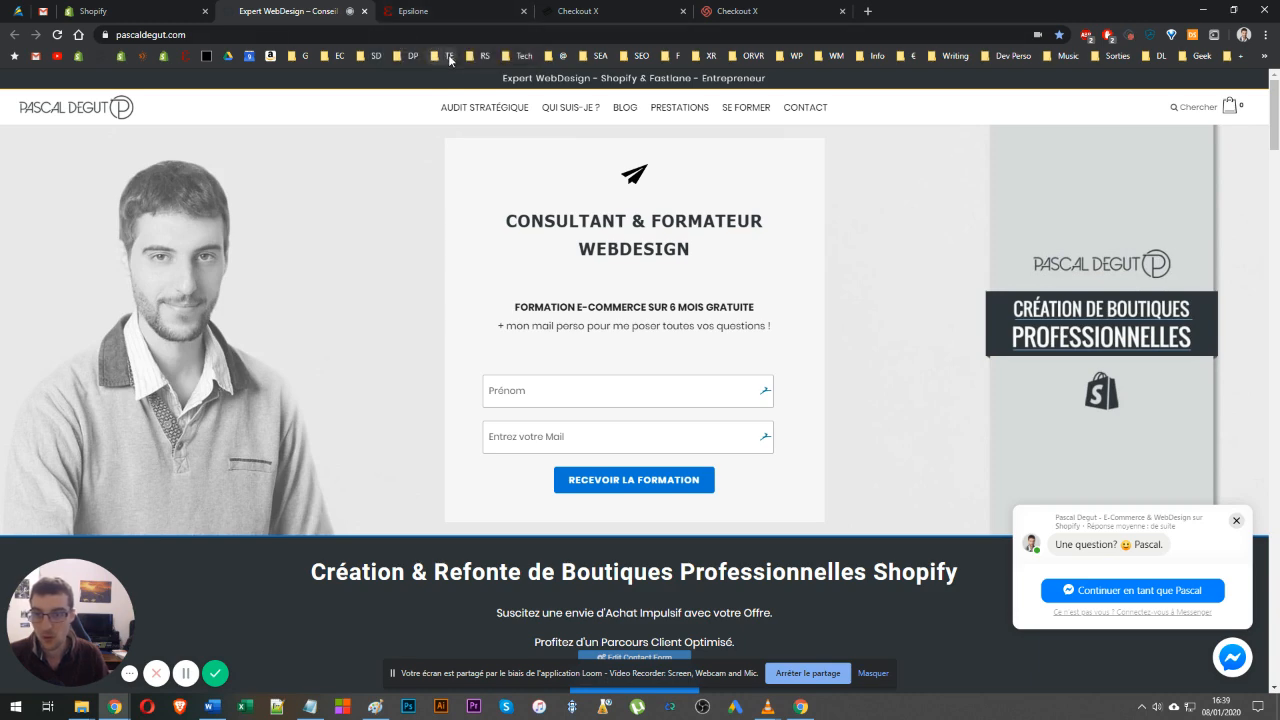
left_click(580, 11)
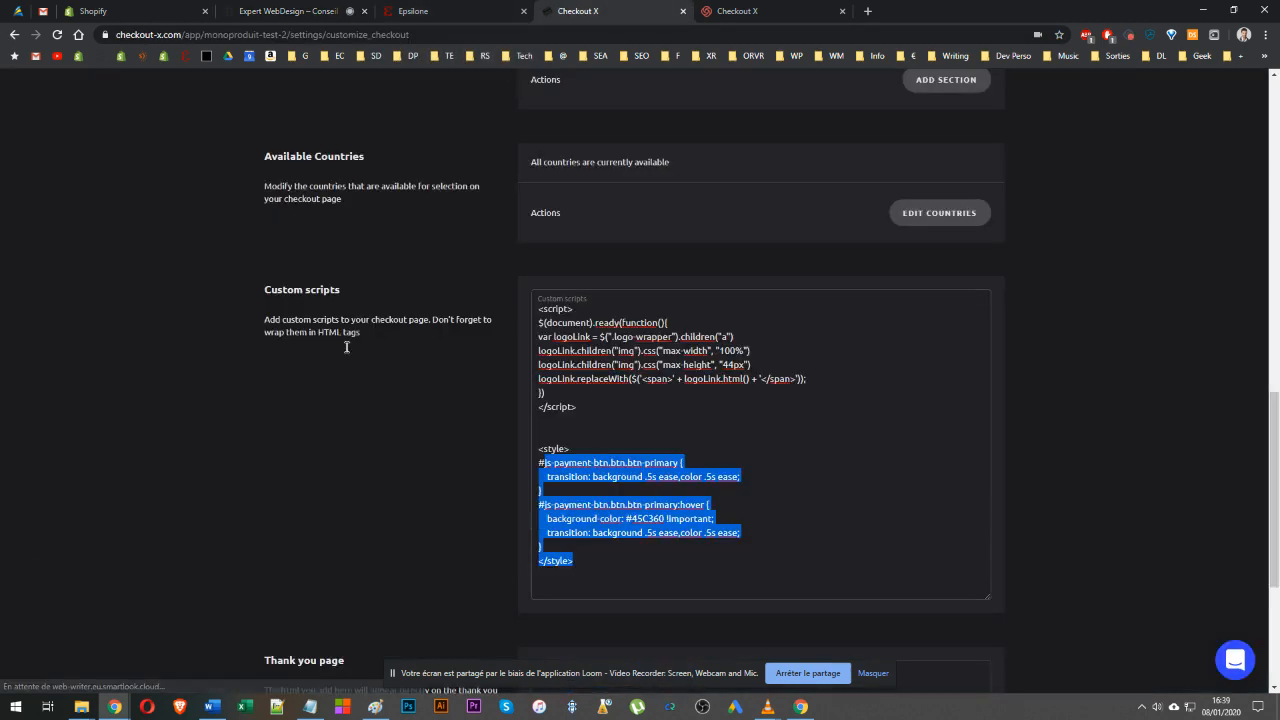
left_click(253, 347)
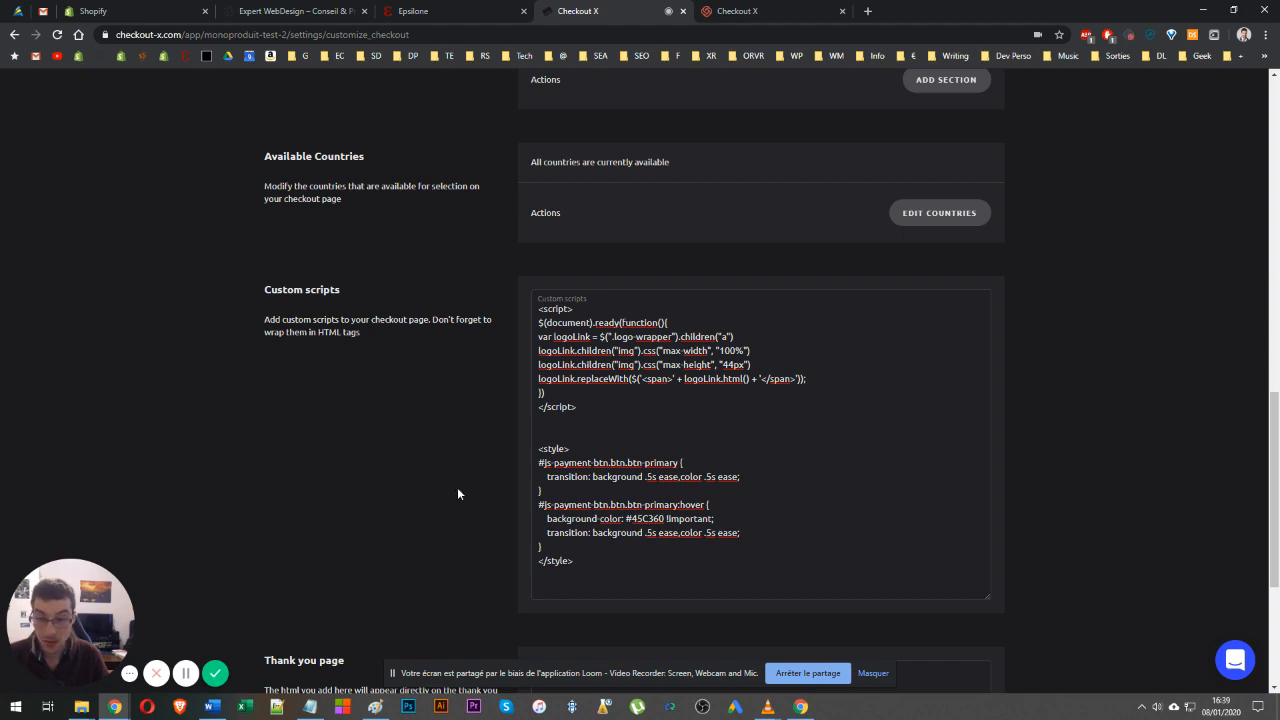
left_click_drag(635, 575, 530, 475)
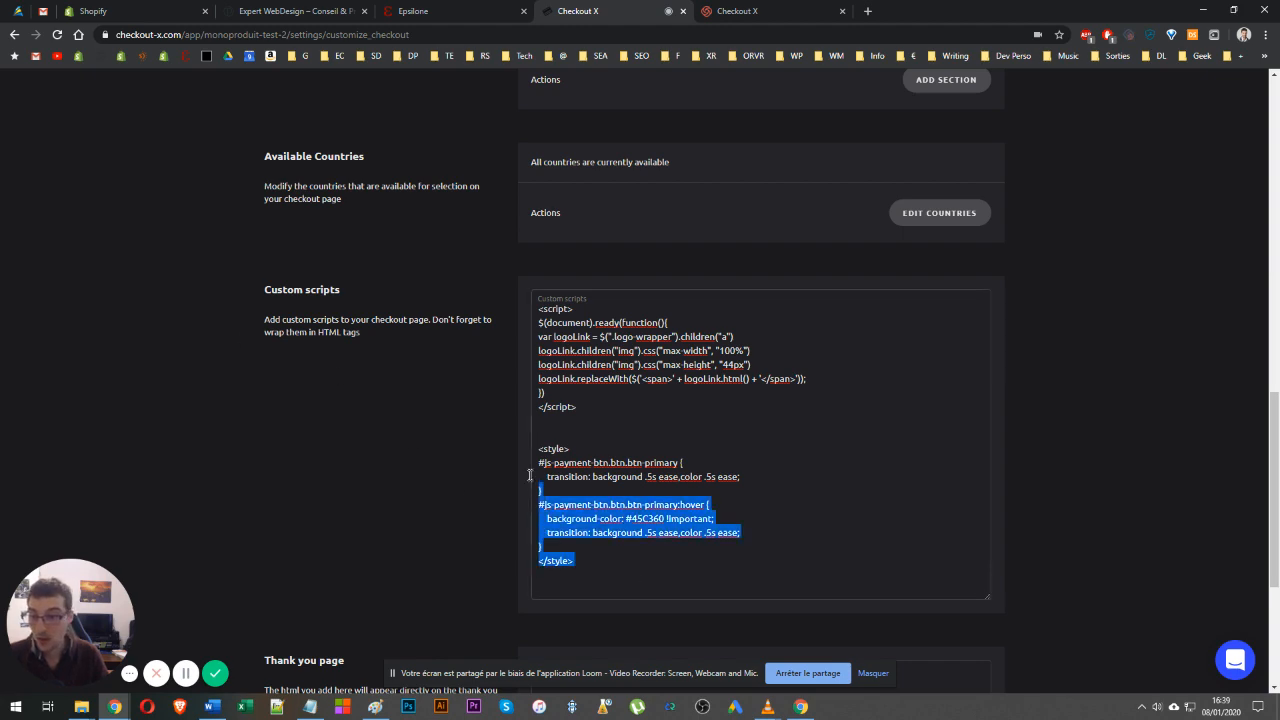
Step: Look over the checkout customization settings around the custom scripts, then return to the Expert WebDesign home page
left_click(418, 446)
scroll(418, 446, "up", 8)
scroll(418, 448, "down", 9)
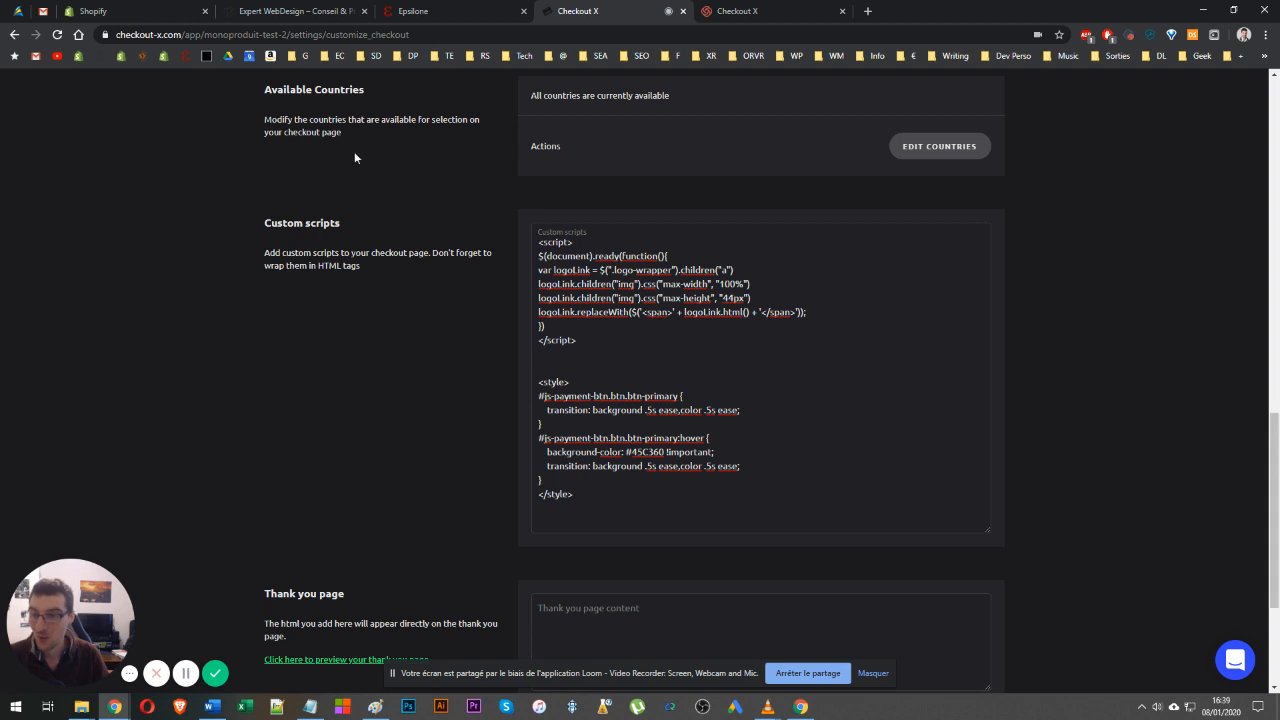
left_click(305, 11)
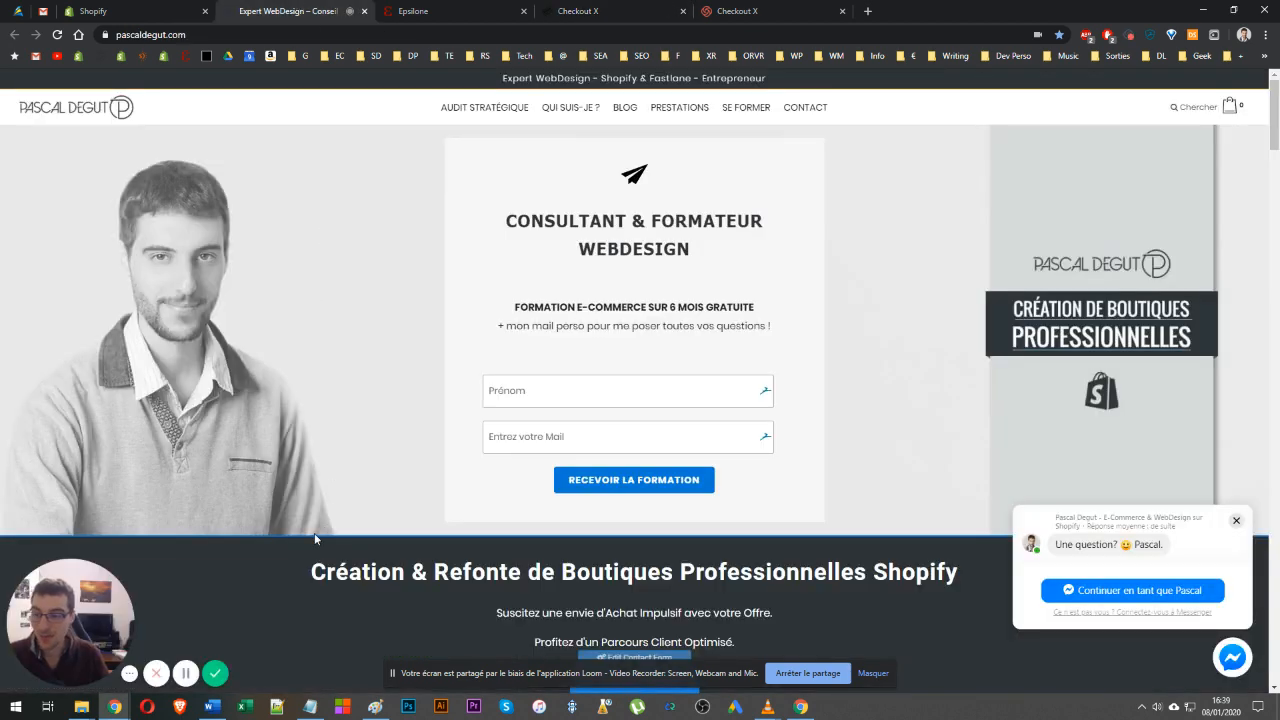